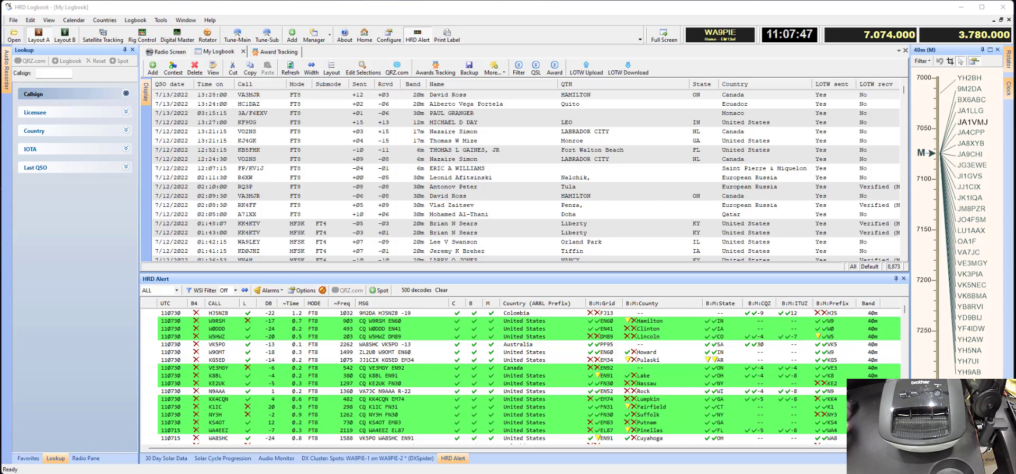
# Review the top contact's record and mailing address, then close it without changes
pyautogui.click(436, 96)
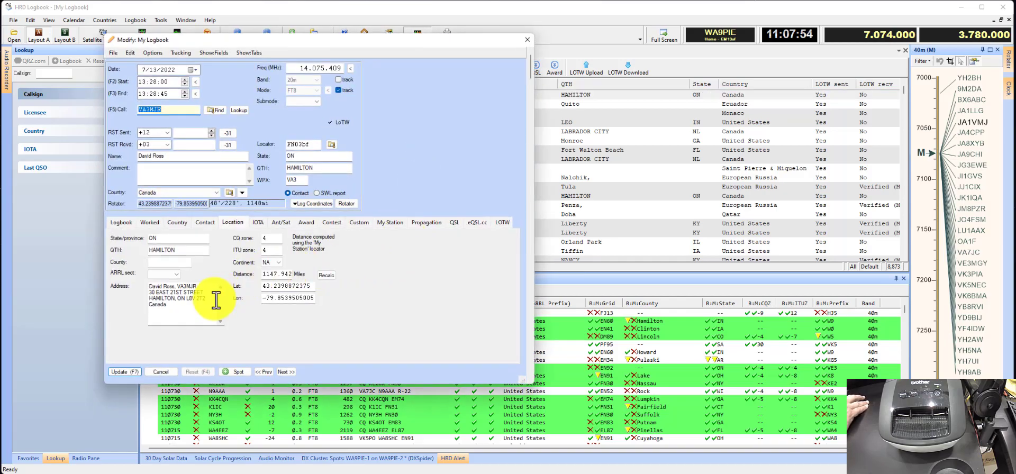
pyautogui.moveTo(188, 311); pyautogui.dragTo(158, 280)
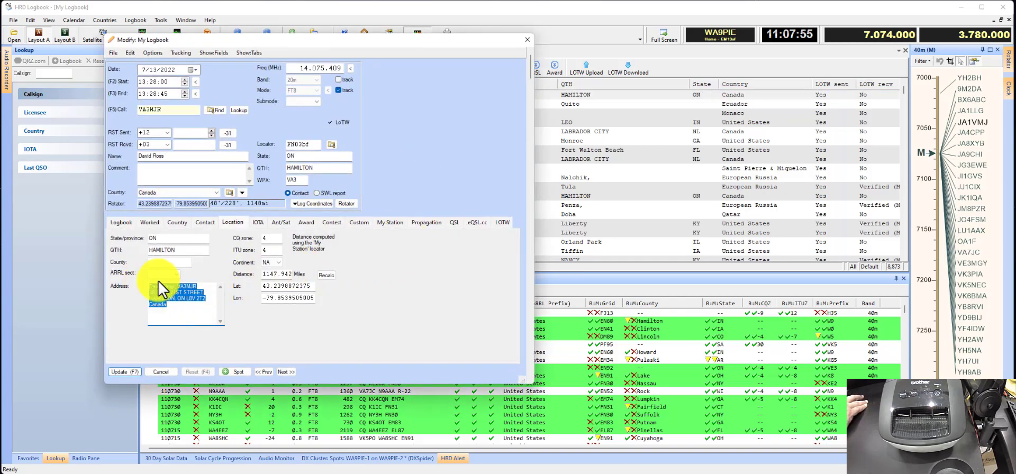
pyautogui.click(173, 370)
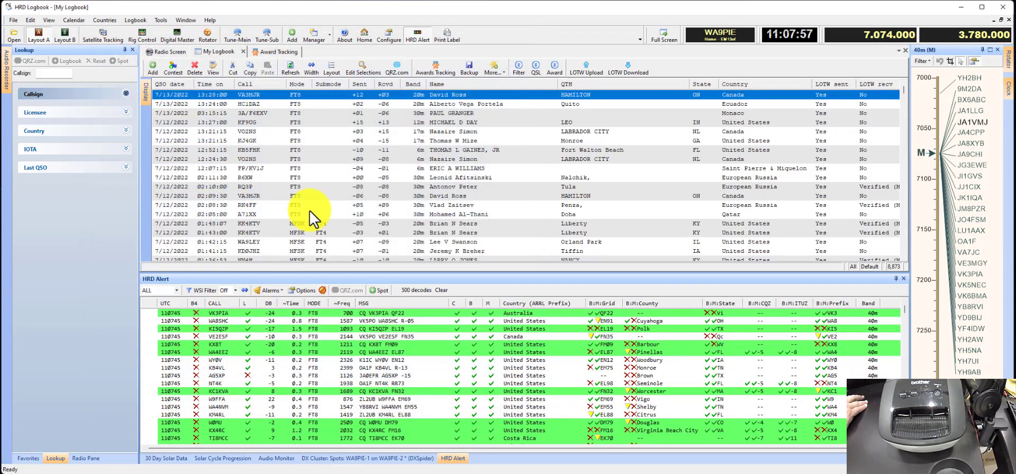
# Open label printing for the top contact to preview its QSL label on the Brother QL-700
pyautogui.rightClick(364, 97)
pyautogui.moveTo(407, 196)
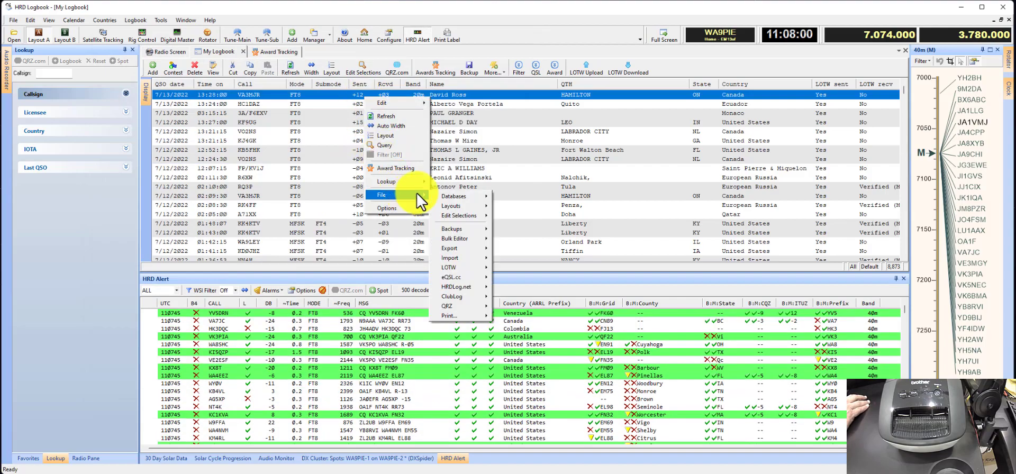
pyautogui.moveTo(466, 316)
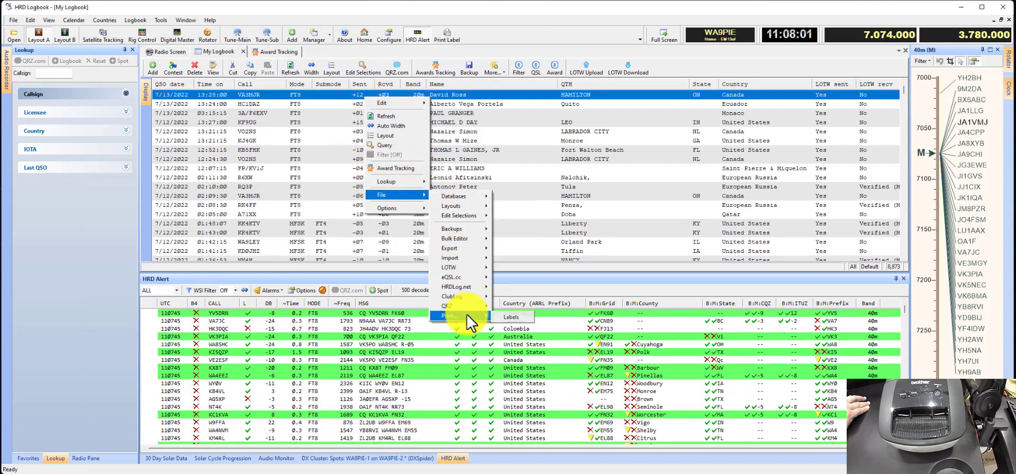
pyautogui.click(525, 318)
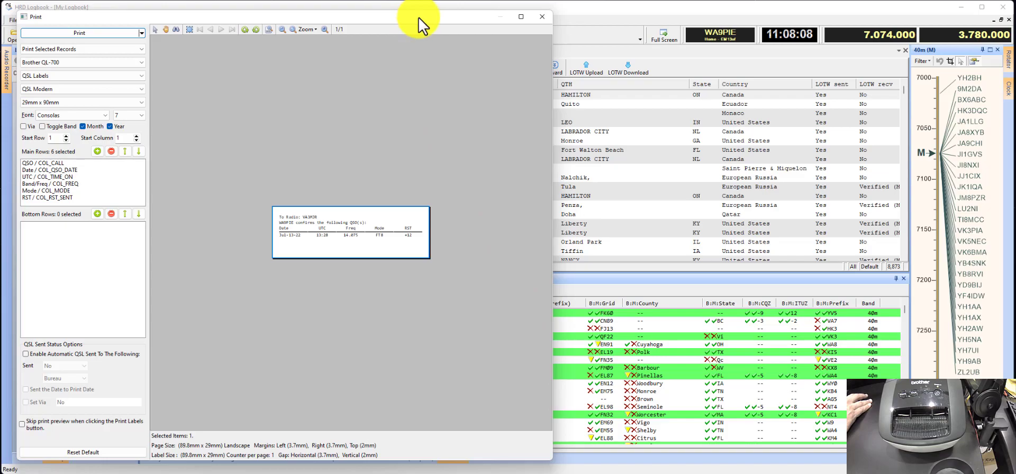
# Move the Print window aside, enlarge the preview, and switch the label template to QSL Traditional
pyautogui.moveTo(418, 17); pyautogui.dragTo(586, 18)
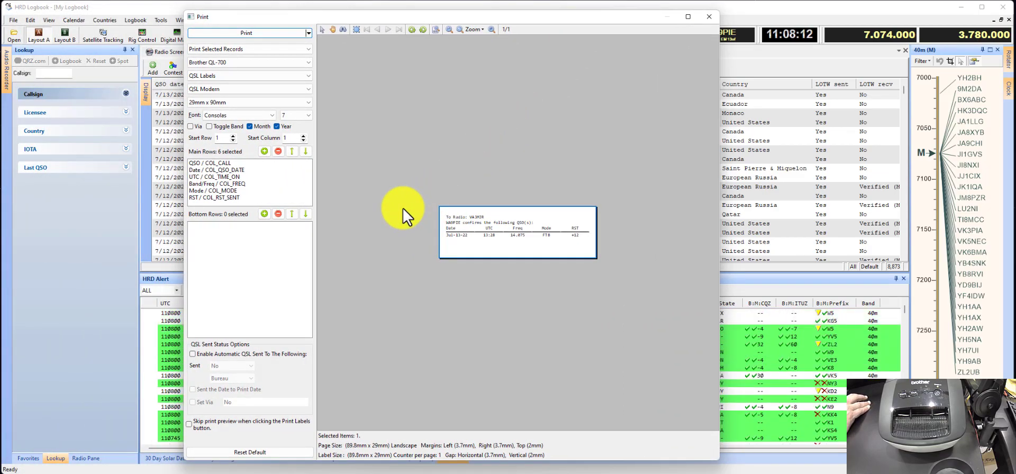
pyautogui.click(488, 29)
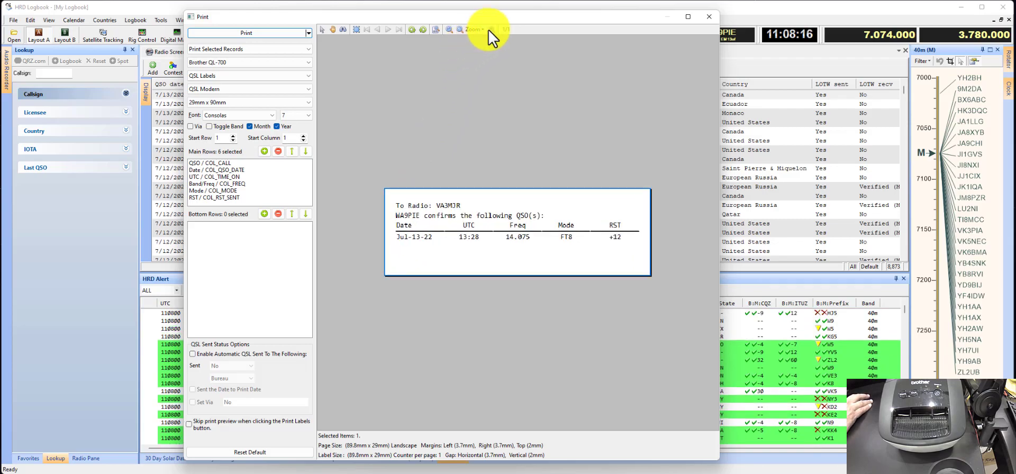
pyautogui.click(492, 29)
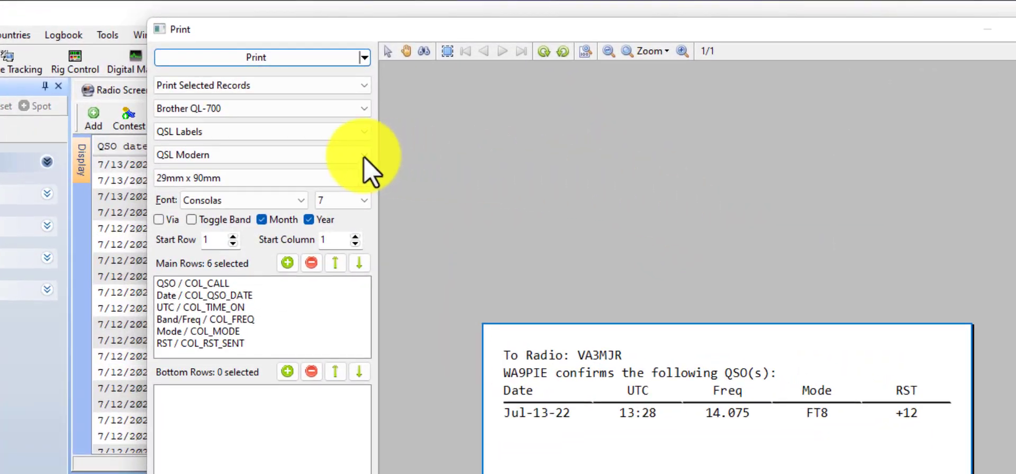
pyautogui.click(326, 157)
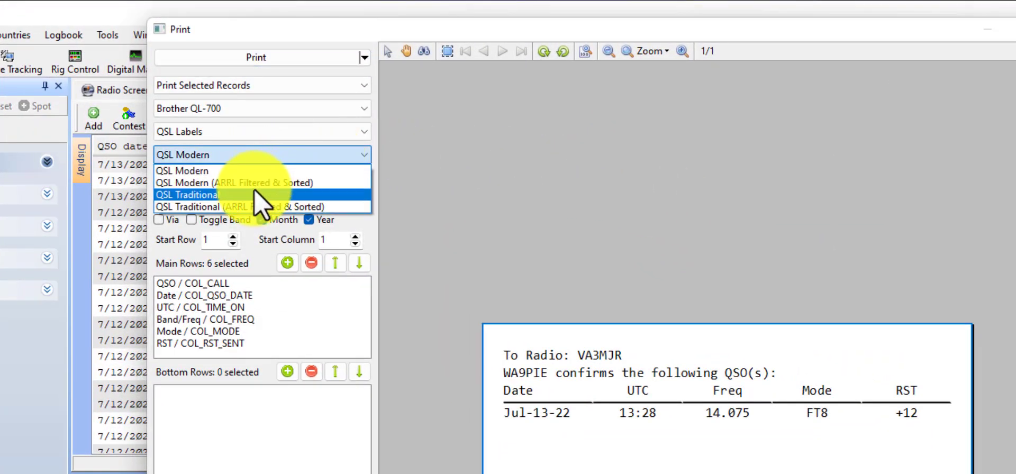
pyautogui.click(259, 195)
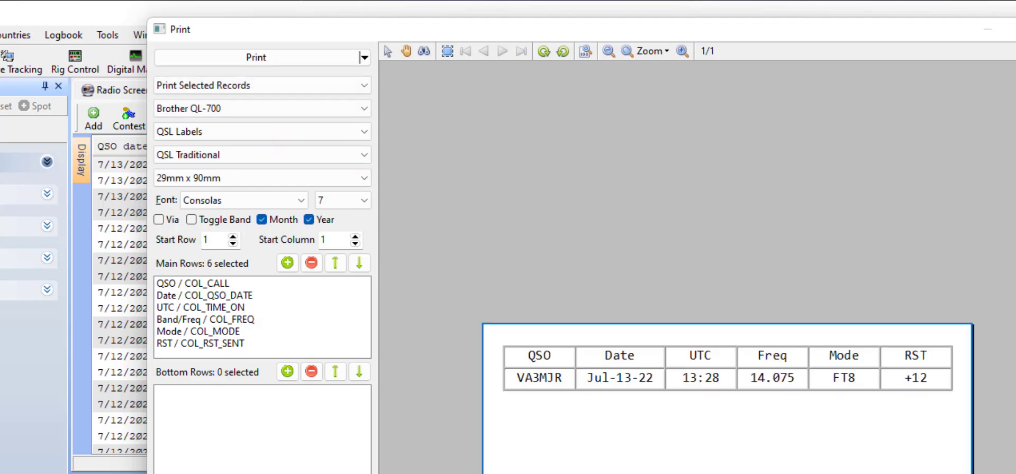
# Show the full four-digit year in the date and set the label font size to 7
pyautogui.click(360, 200)
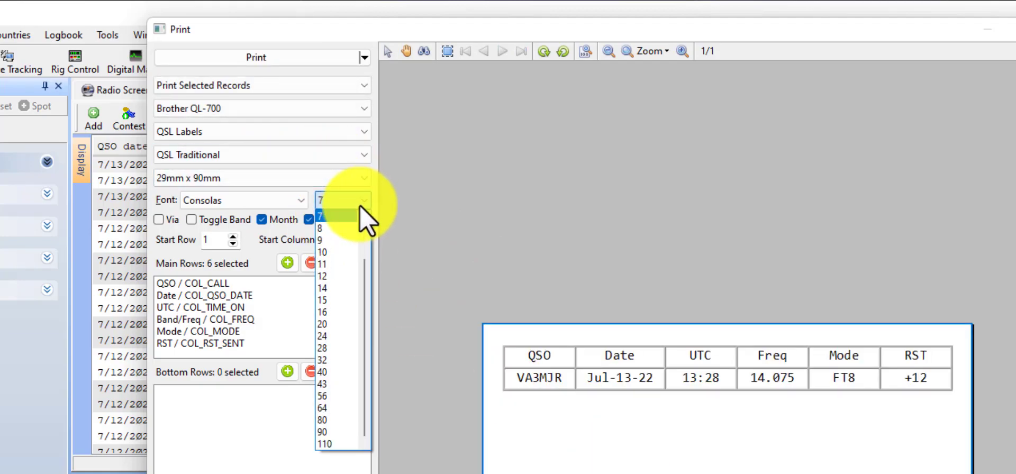
pyautogui.click(349, 231)
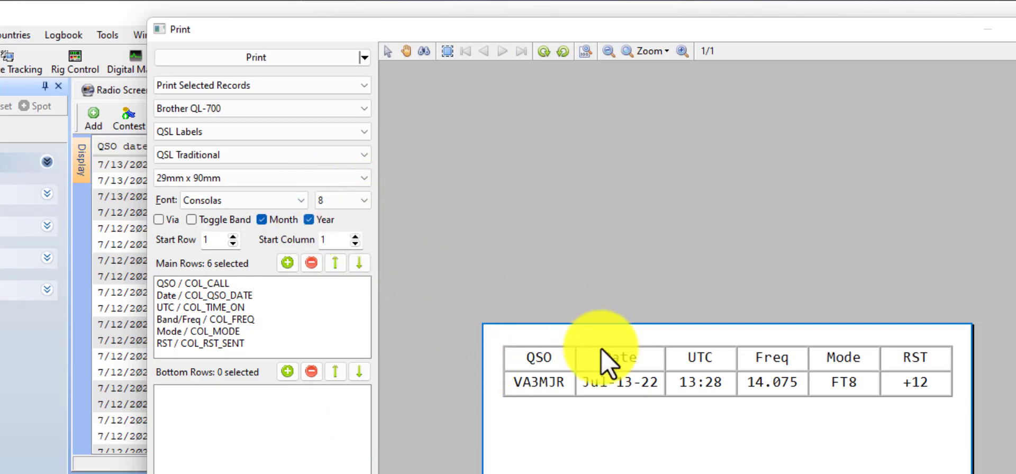
pyautogui.click(651, 381)
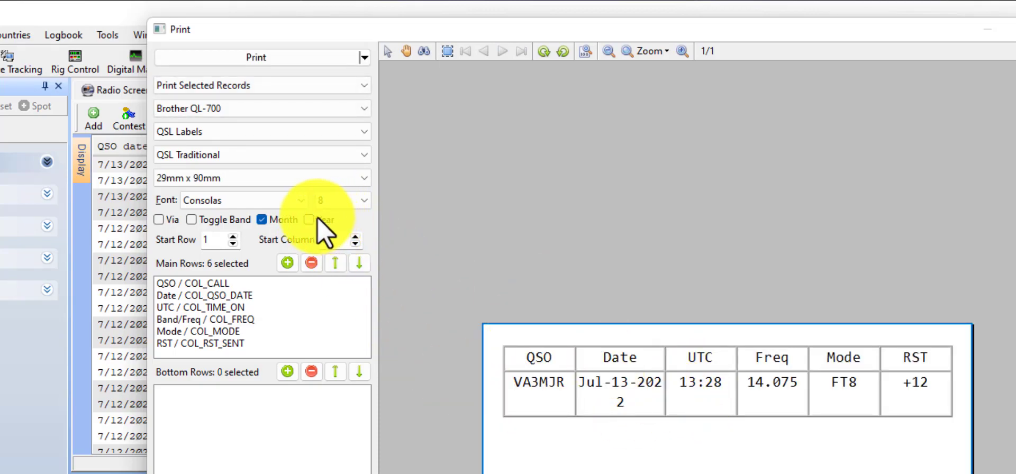
pyautogui.click(338, 200)
pyautogui.scroll(2, 347, 214)
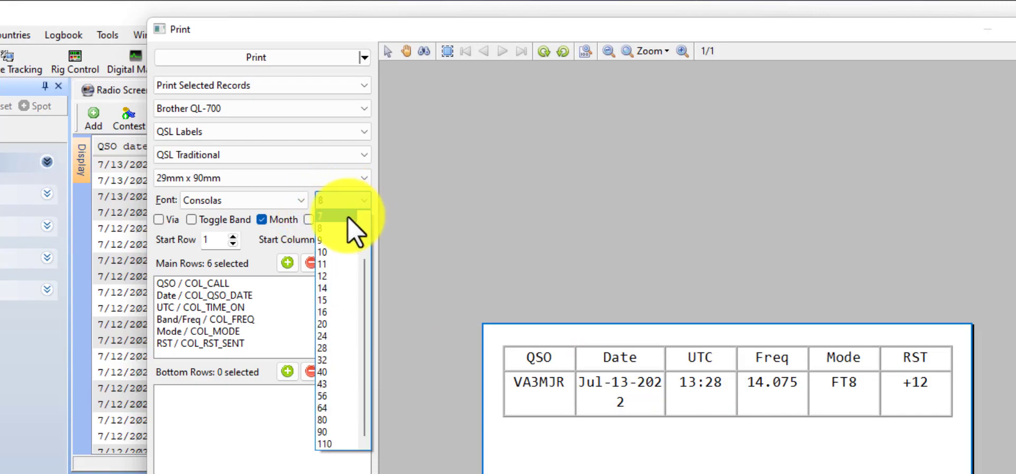
pyautogui.click(348, 217)
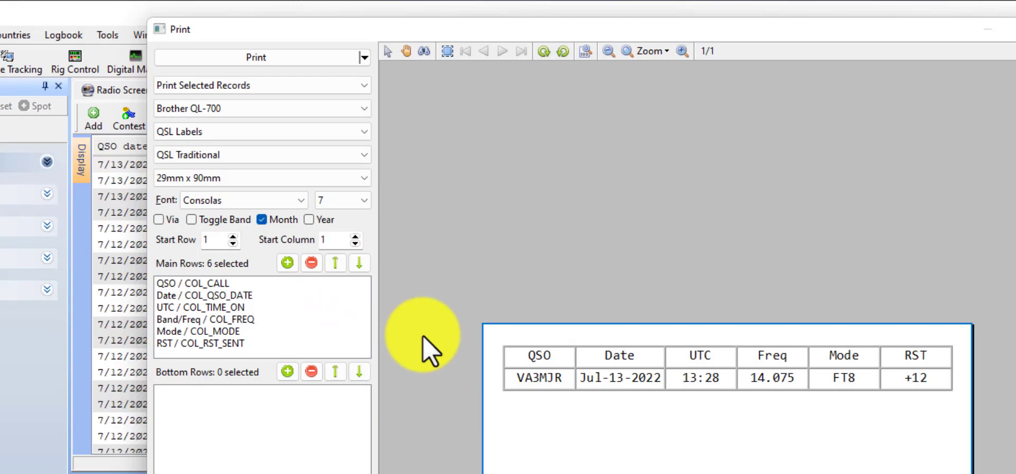
pyautogui.click(364, 85)
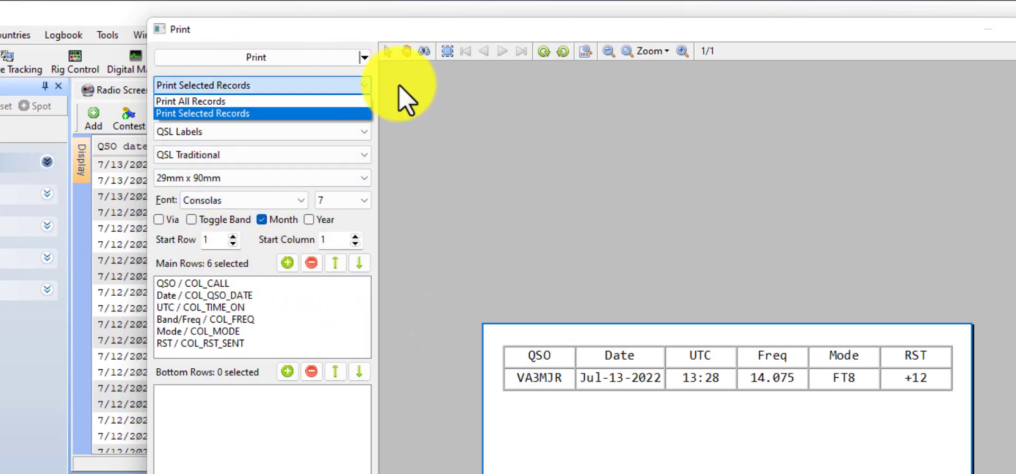
pyautogui.click(401, 98)
pyautogui.click(365, 108)
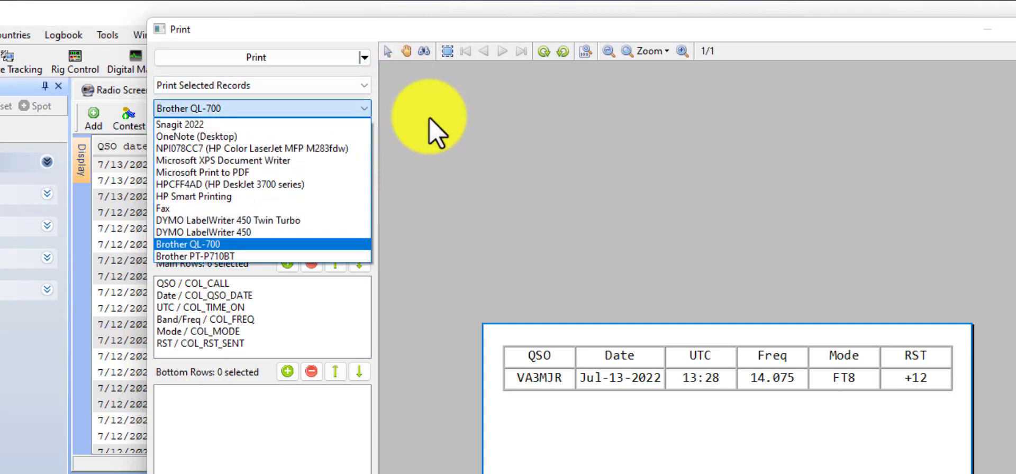
pyautogui.click(429, 119)
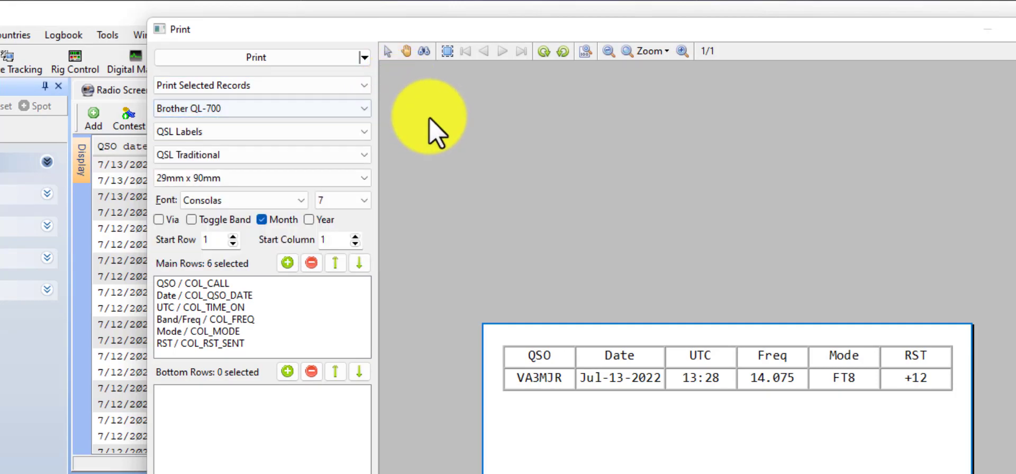
pyautogui.click(364, 108)
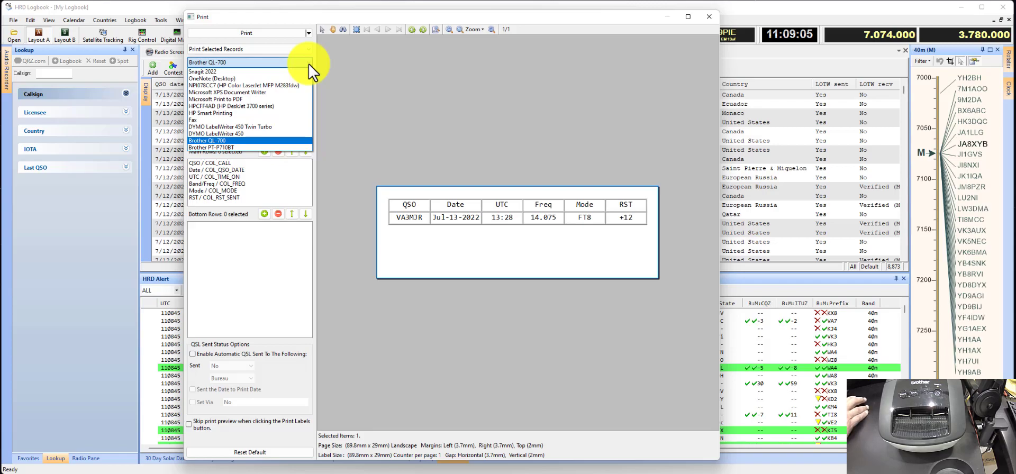
pyautogui.click(347, 101)
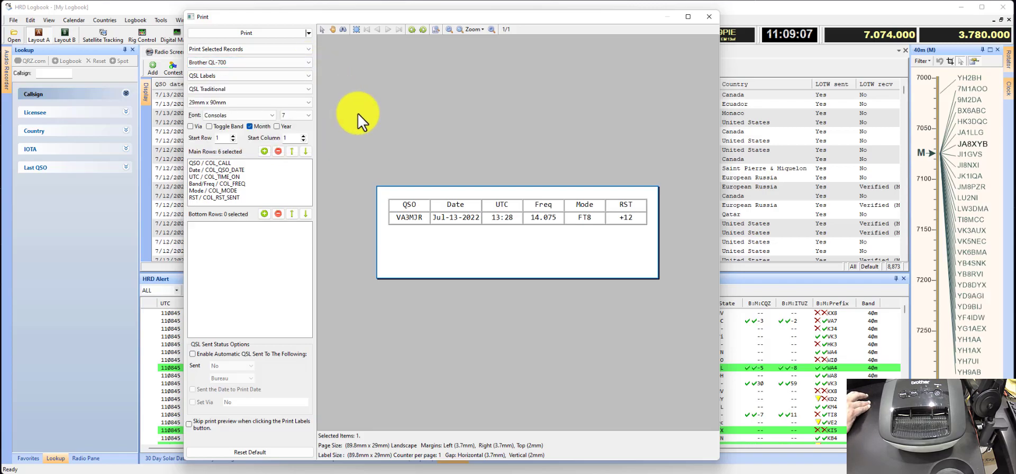
pyautogui.click(299, 75)
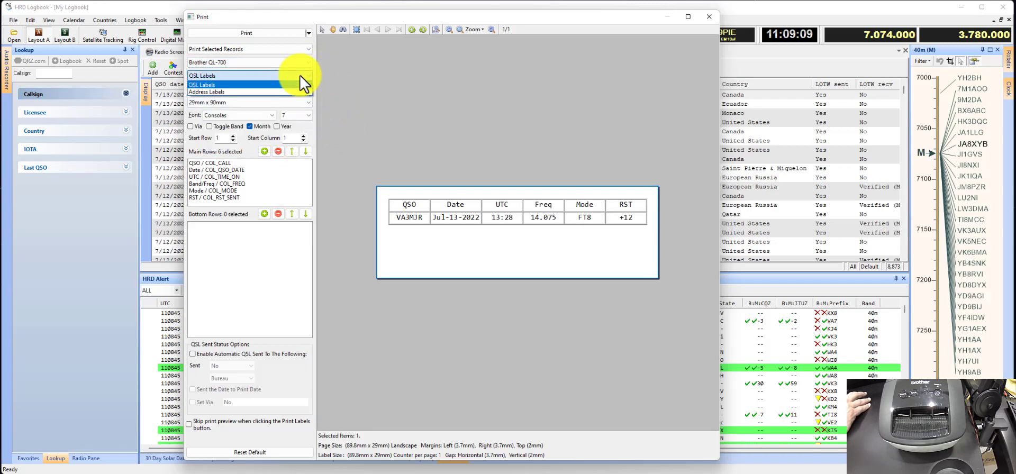
pyautogui.click(393, 96)
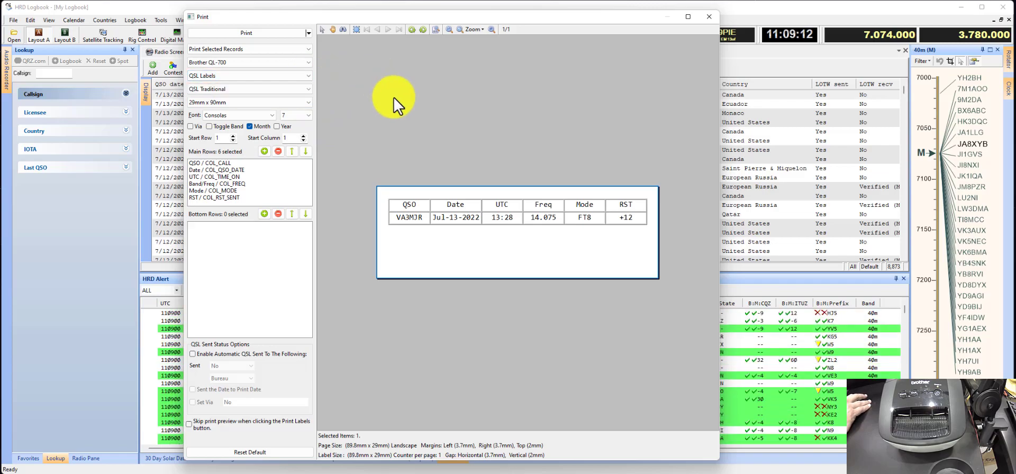
pyautogui.click(305, 88)
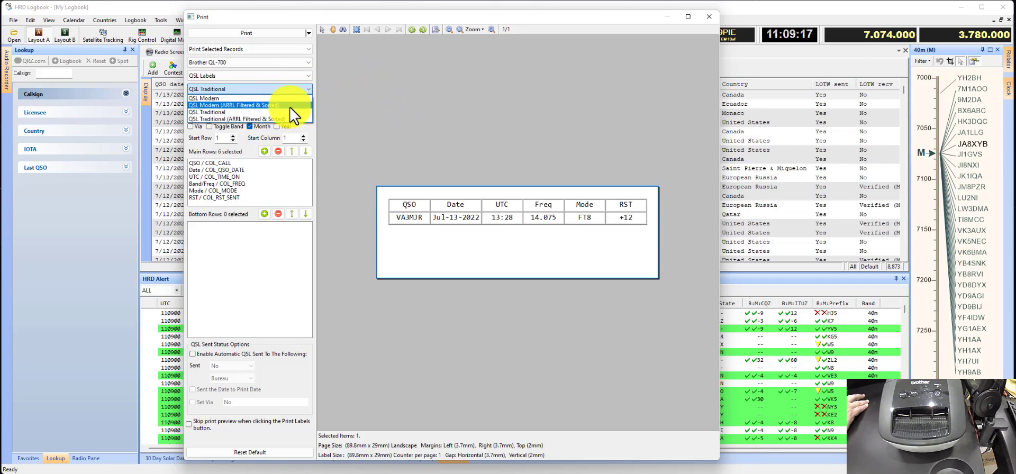
pyautogui.click(368, 114)
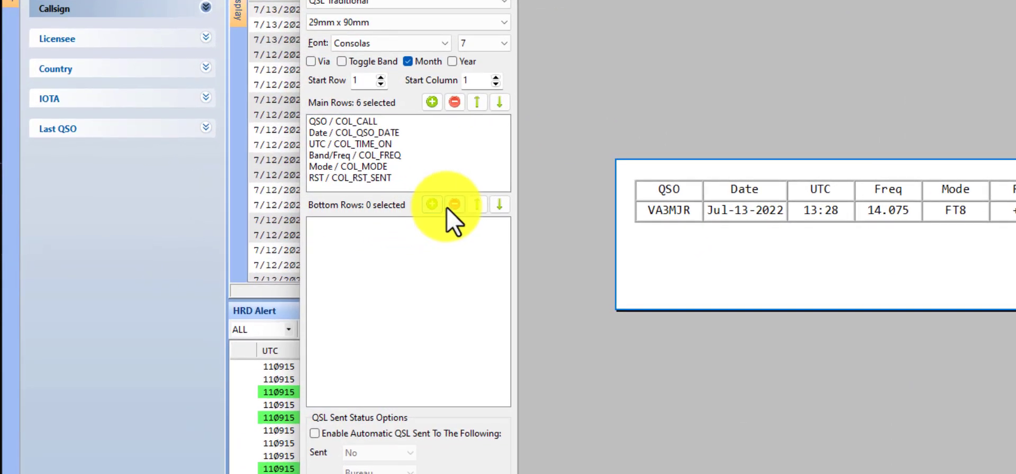
# Add the Comment (COL_COMMENT) field to the label's Bottom Rows, then remove it again
pyautogui.click(432, 205)
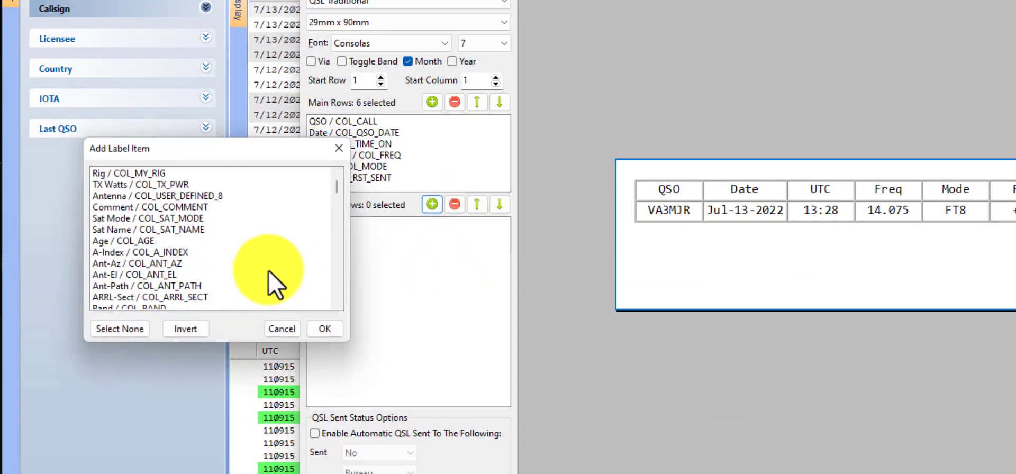
pyautogui.scroll(-15, 242, 249)
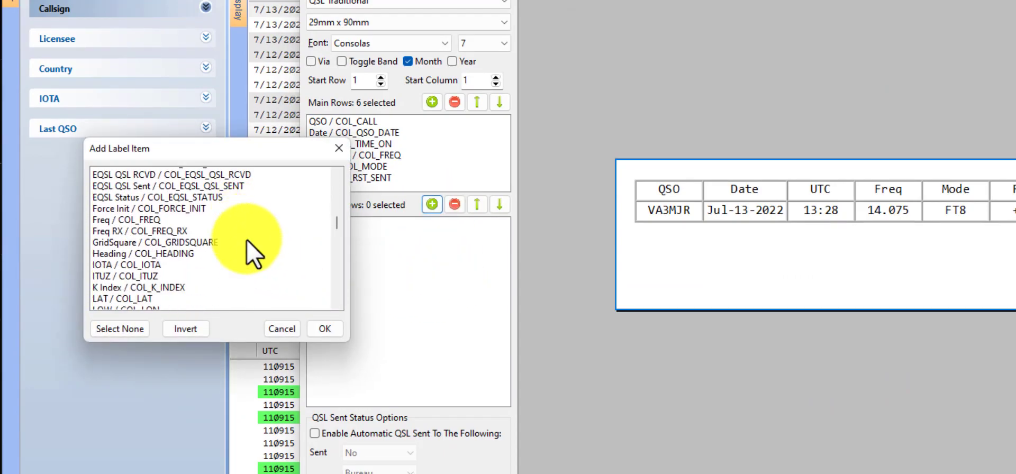
pyautogui.scroll(-15, 249, 239)
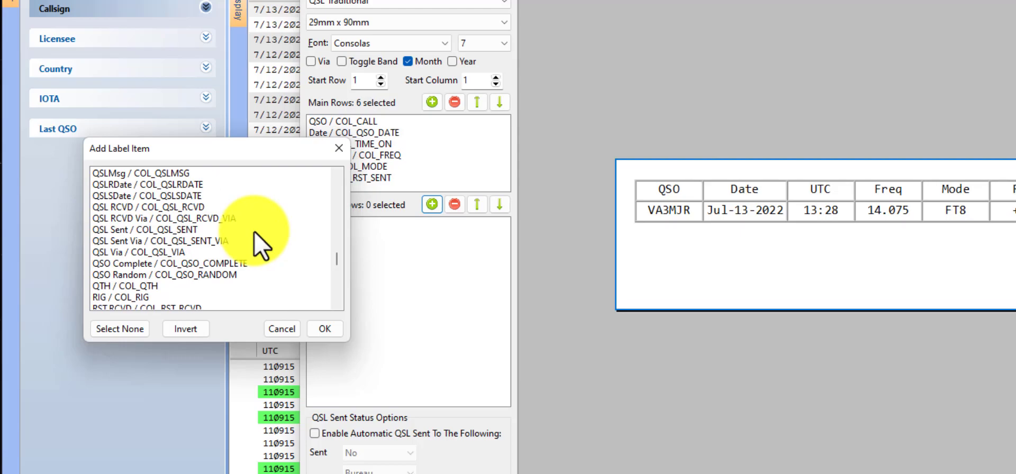
pyautogui.scroll(-5, 255, 233)
pyautogui.scroll(5, 258, 230)
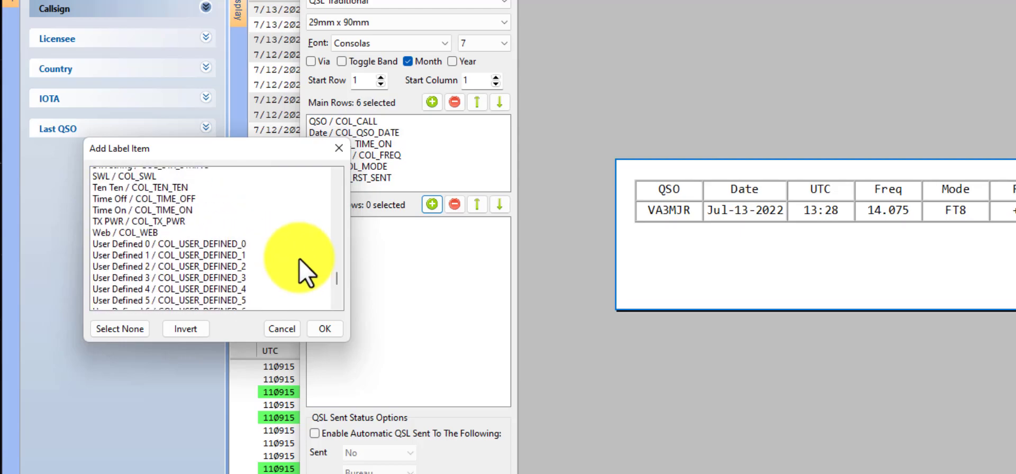
pyautogui.scroll(15, 293, 256)
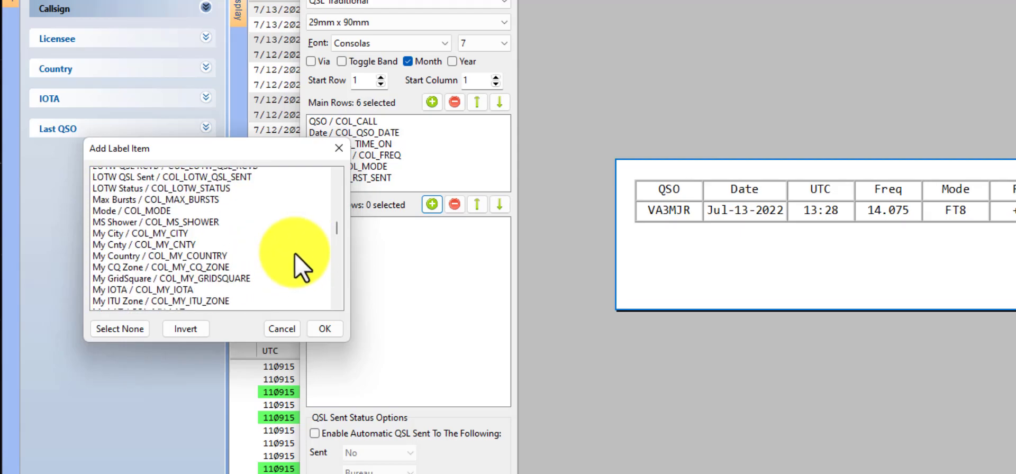
pyautogui.scroll(8, 296, 250)
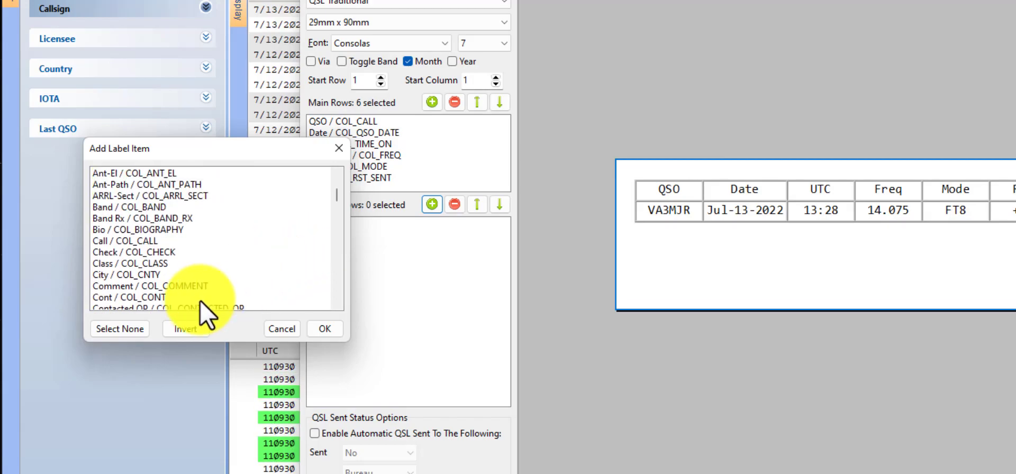
pyautogui.click(194, 286)
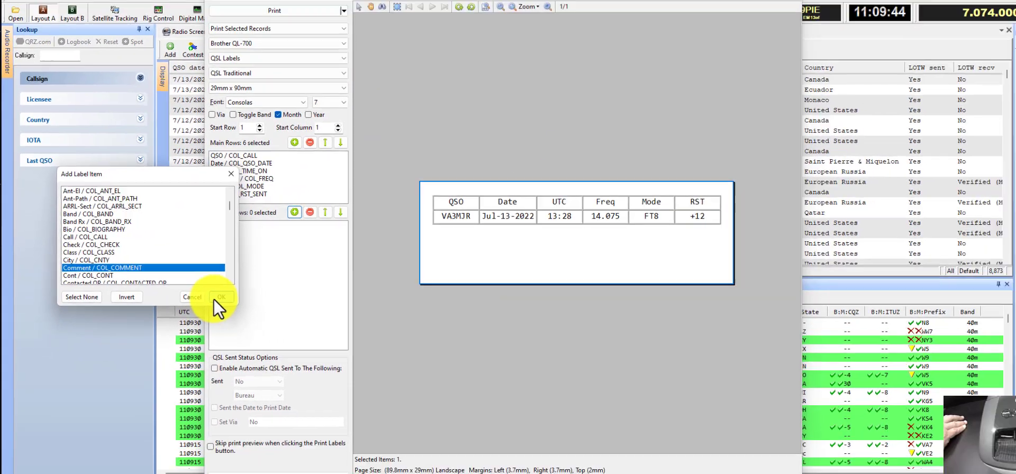
pyautogui.click(325, 329)
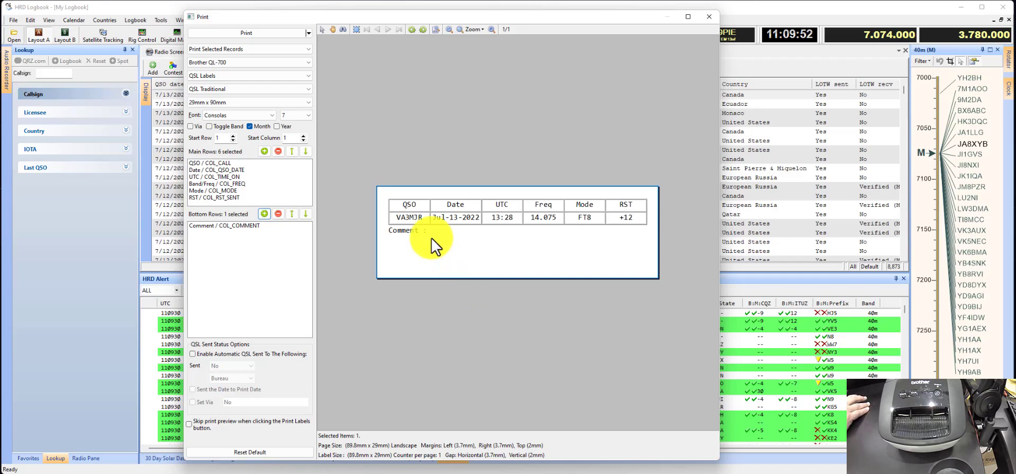
pyautogui.click(256, 226)
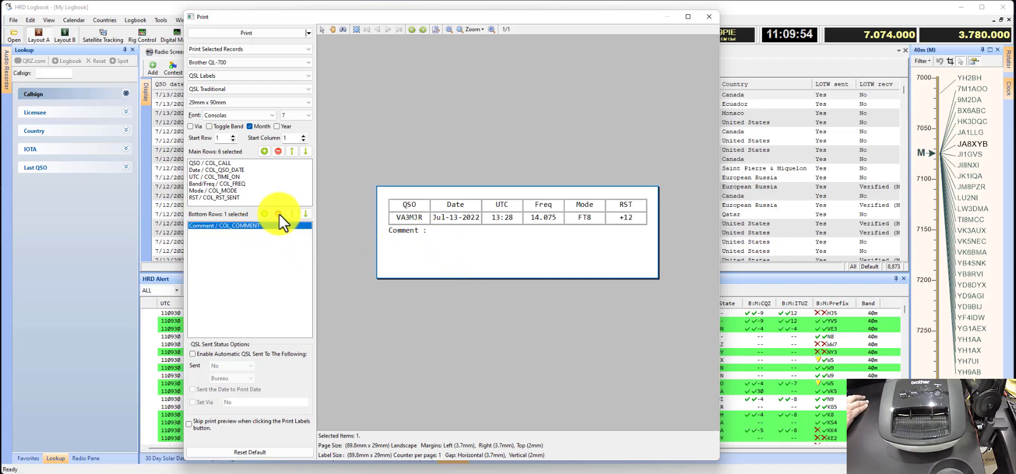
pyautogui.click(278, 213)
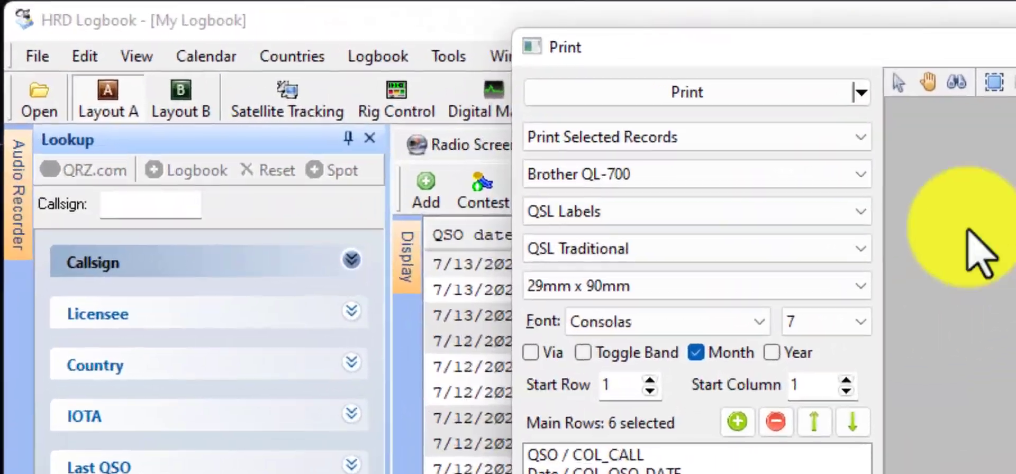
# Print the VA3MJR label, switch its layout to QSL Modern, and print it again
pyautogui.click(735, 93)
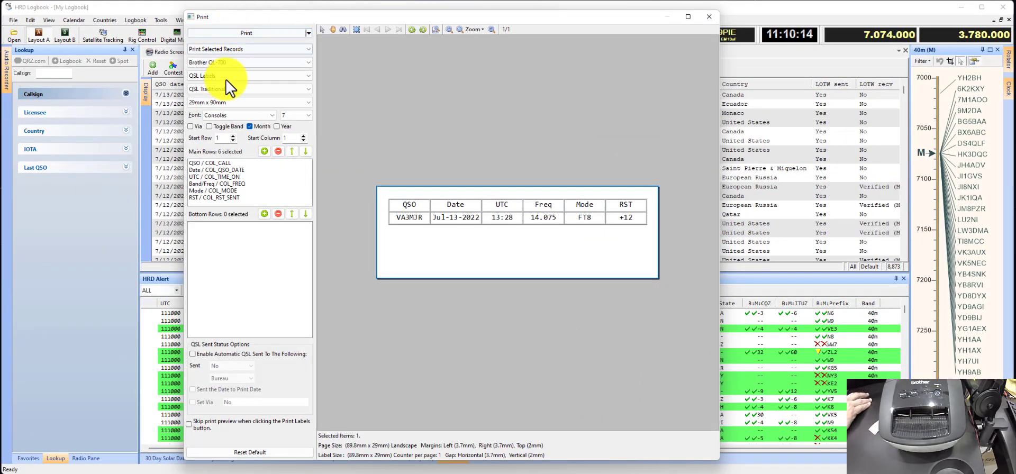
pyautogui.click(242, 89)
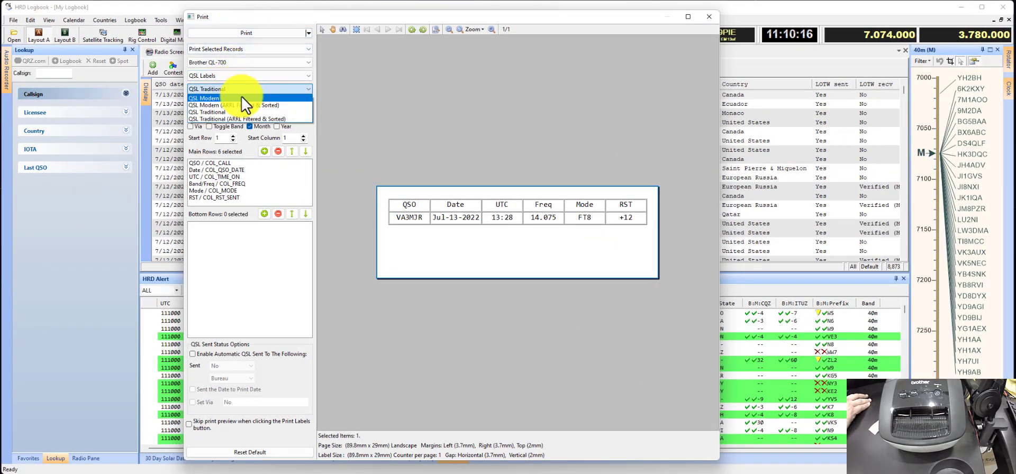
pyautogui.click(241, 98)
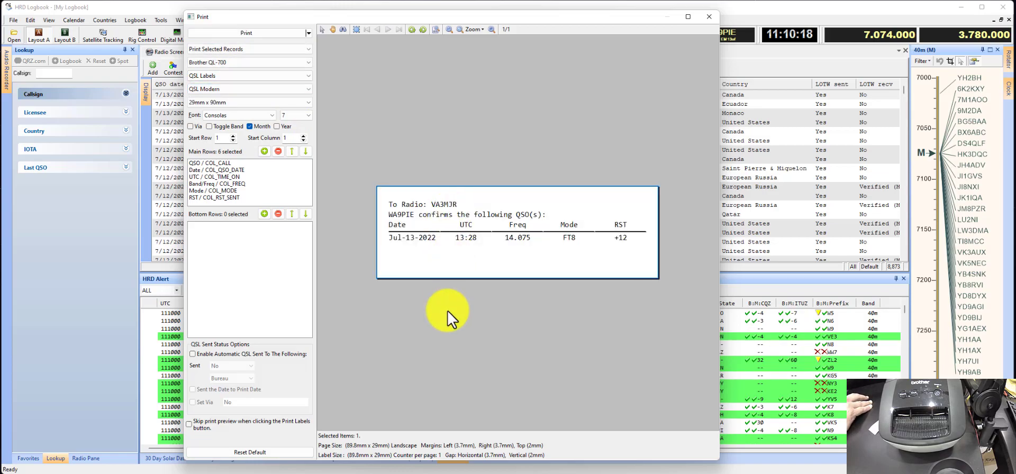
pyautogui.click(246, 31)
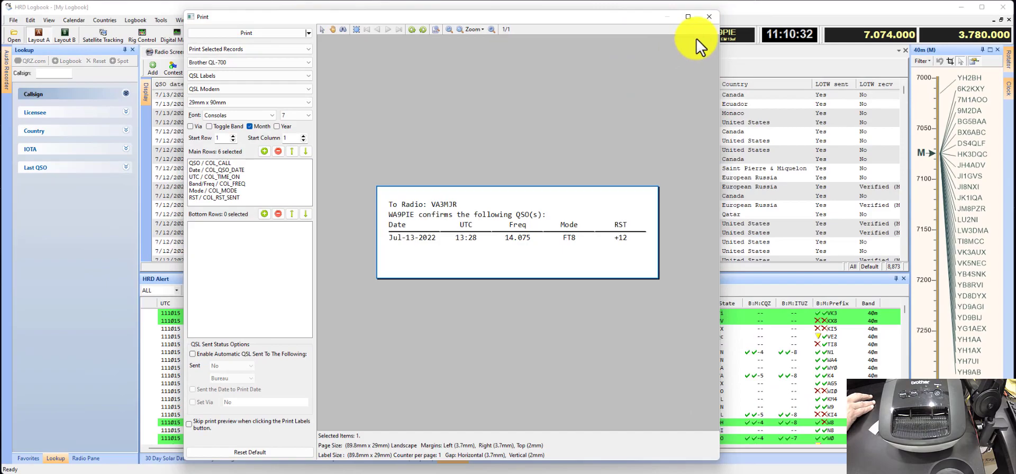
# Close the Print window and select the five contacts from HC1DAZ down to KJ4GK
pyautogui.click(709, 16)
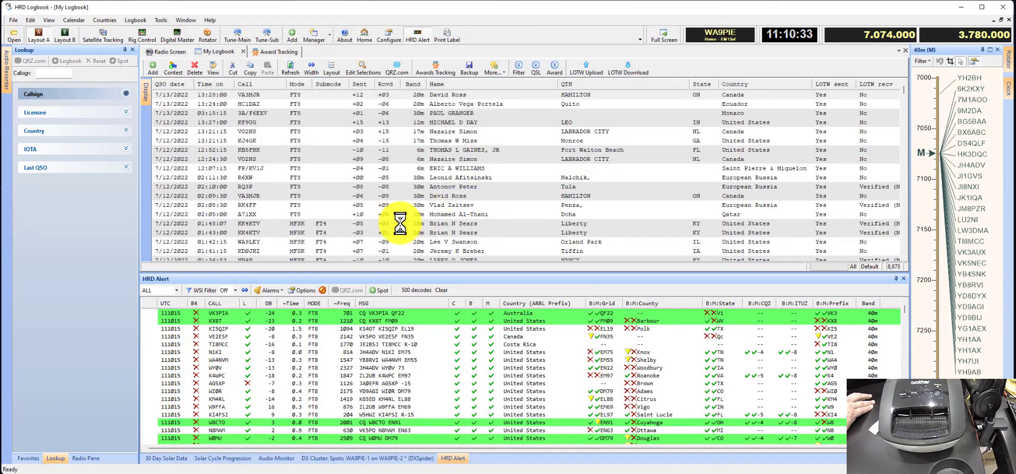
pyautogui.click(375, 104)
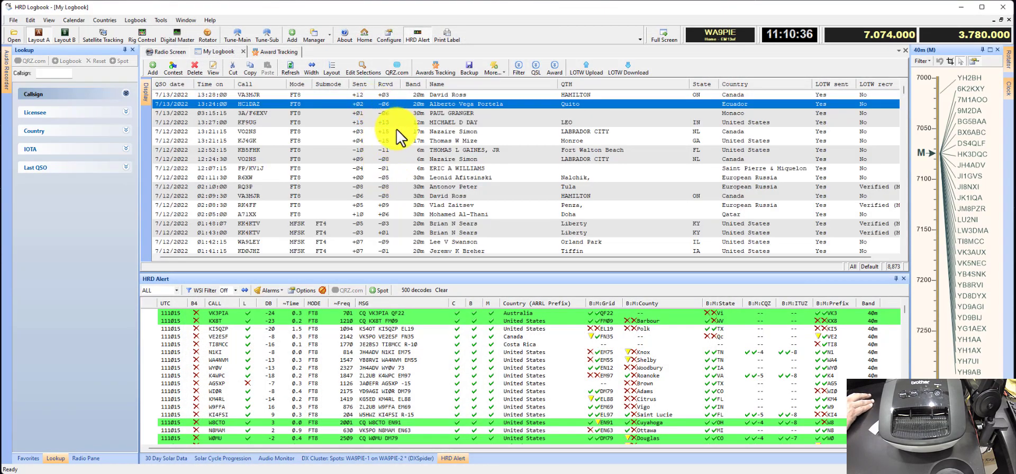
pyautogui.moveTo(401, 150); pyautogui.dragTo(403, 201)
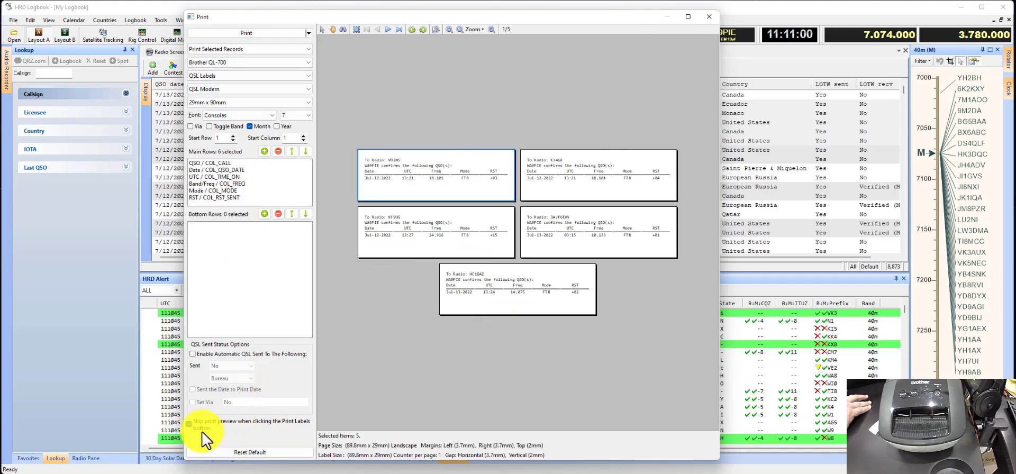
pyautogui.click(709, 17)
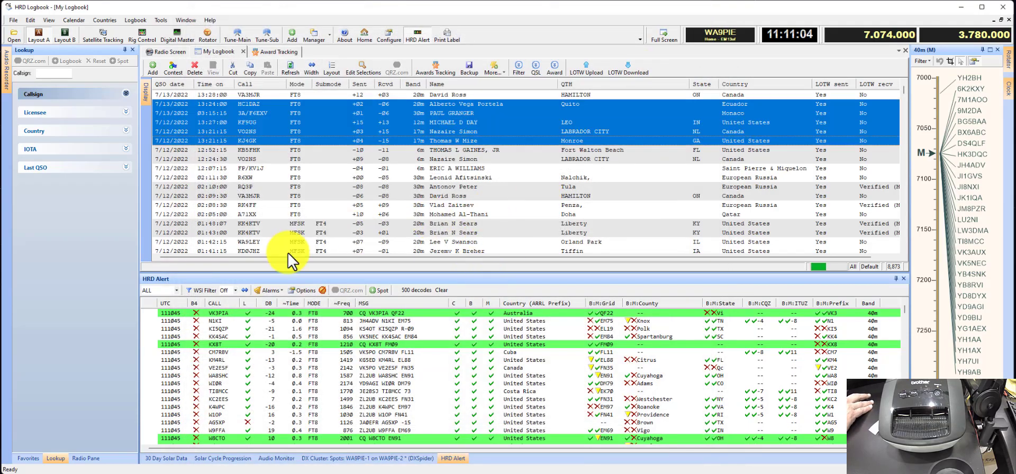
pyautogui.click(491, 106)
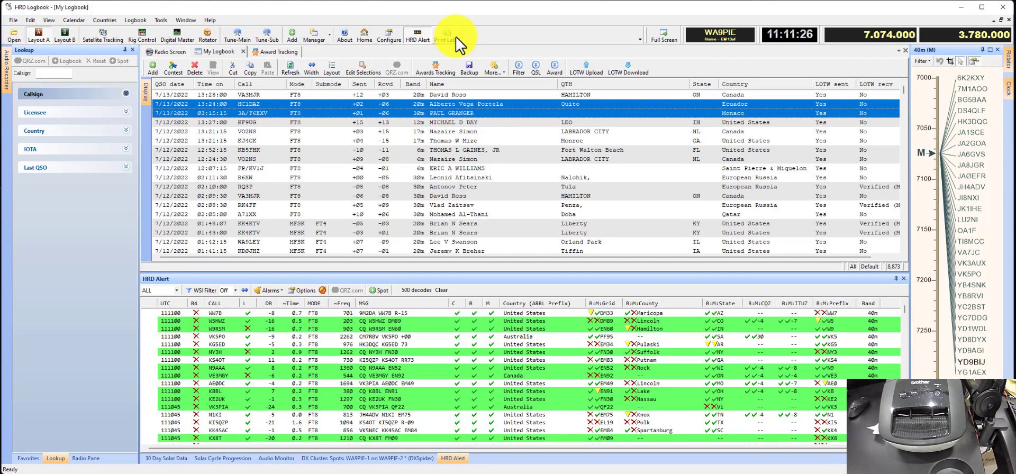
pyautogui.click(346, 94)
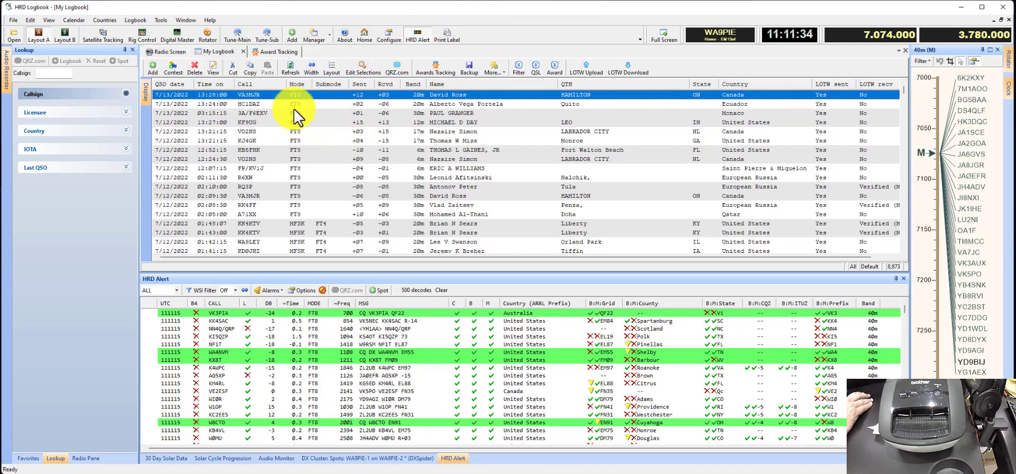
pyautogui.rightClick(275, 94)
pyautogui.moveTo(317, 193)
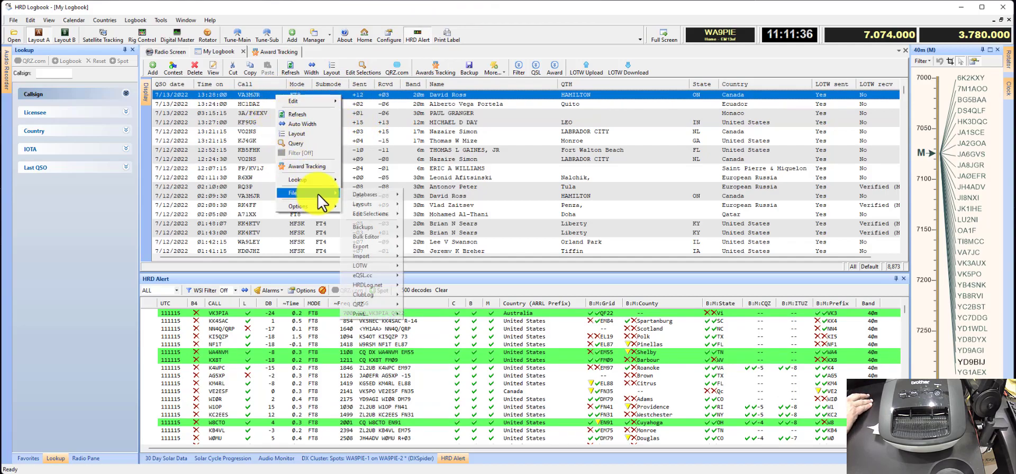
pyautogui.moveTo(373, 313)
pyautogui.click(412, 316)
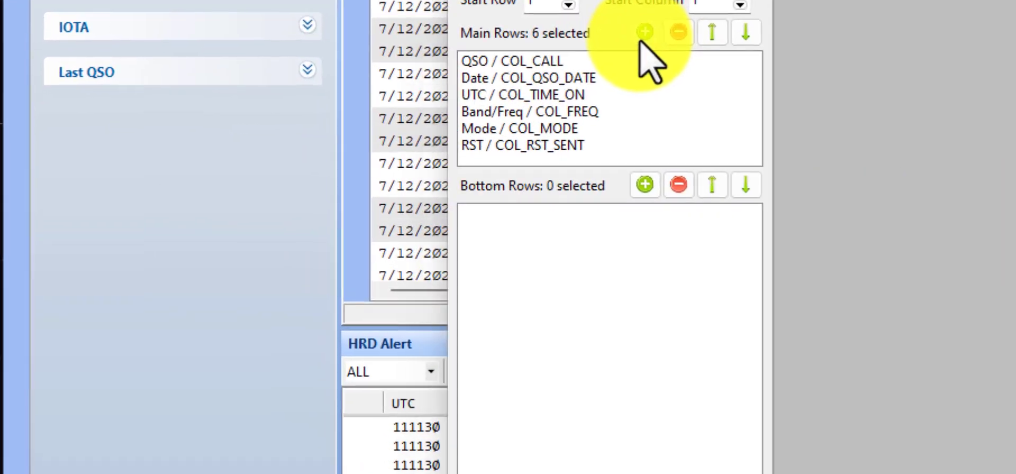
pyautogui.click(263, 151)
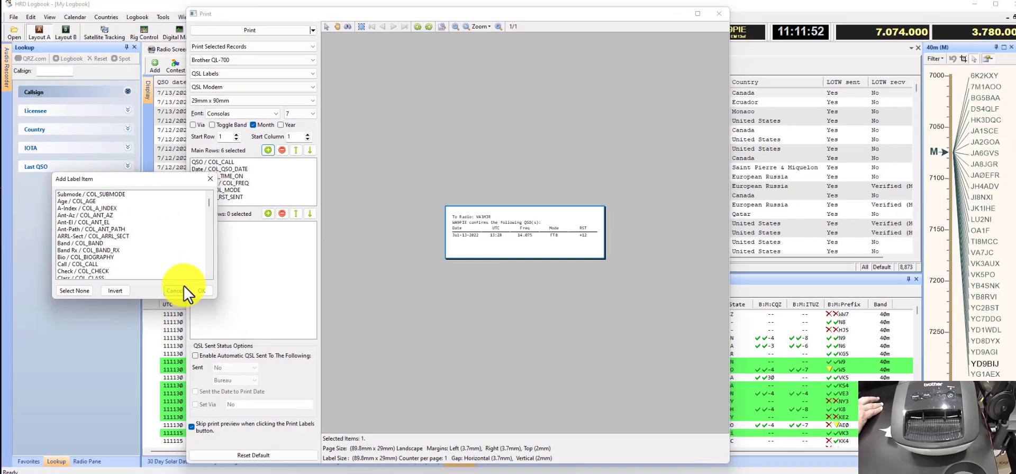
pyautogui.click(456, 377)
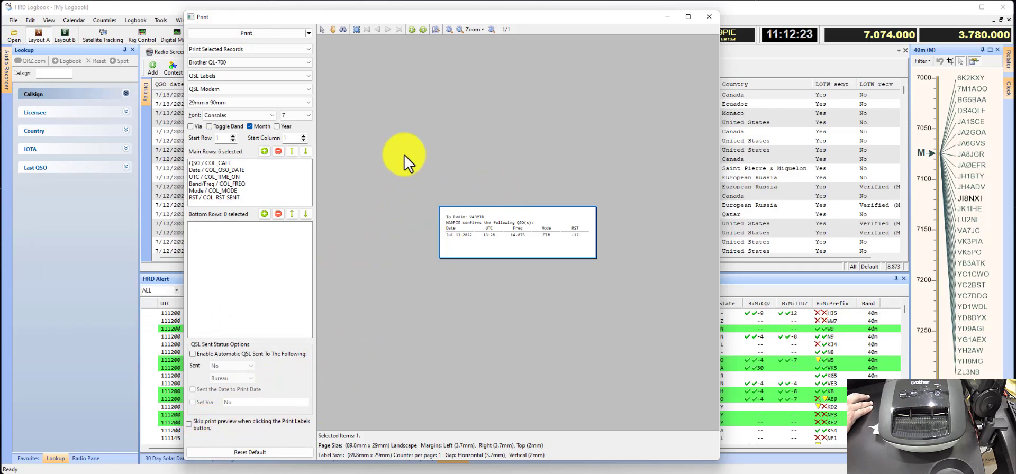
# Select the 32 contacts down to HP1LAQ and open label printing for them with Ctrl+P
pyautogui.click(708, 17)
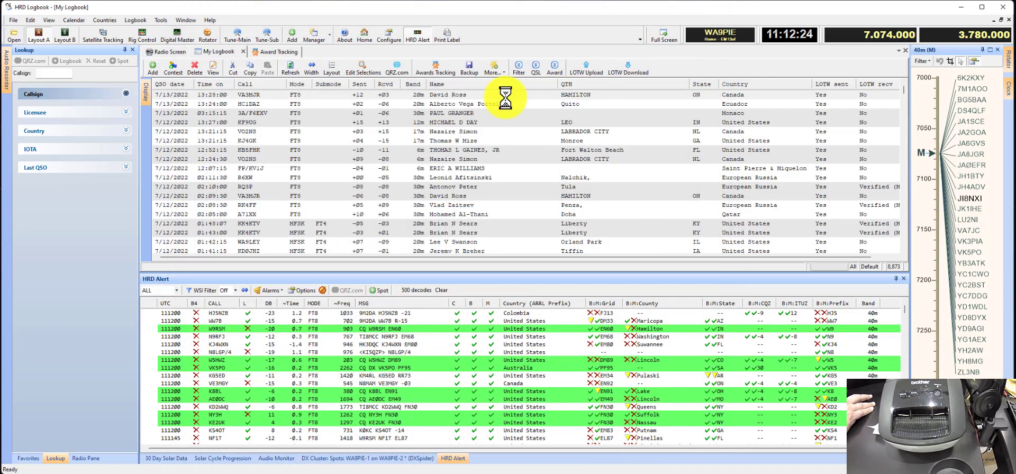
pyautogui.scroll(-2, 471, 186)
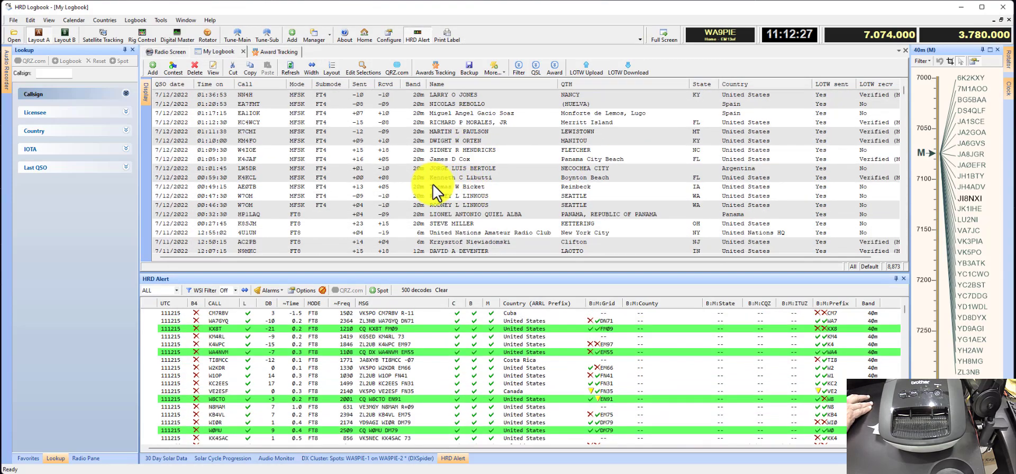
pyautogui.scroll(-2, 433, 183)
pyautogui.scroll(-3, 421, 232)
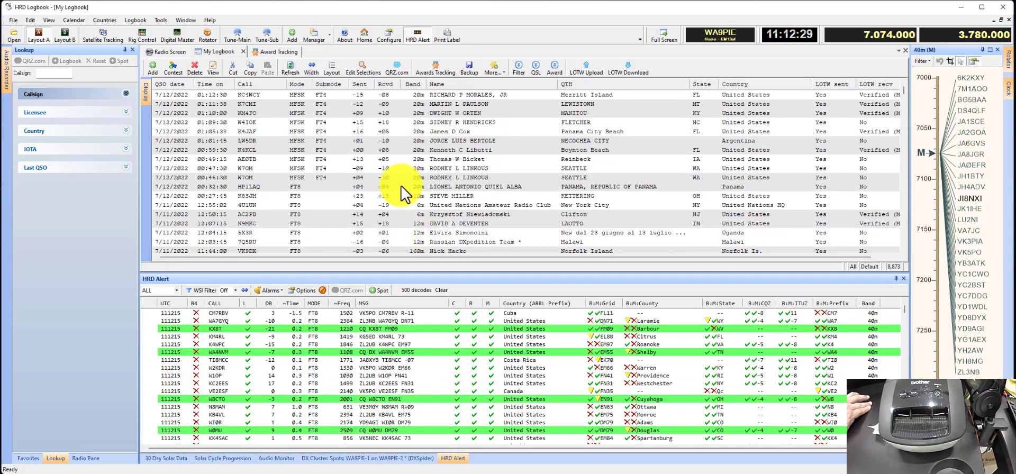
pyautogui.keyDown('shift'); pyautogui.click(402, 186); pyautogui.keyUp('shift')
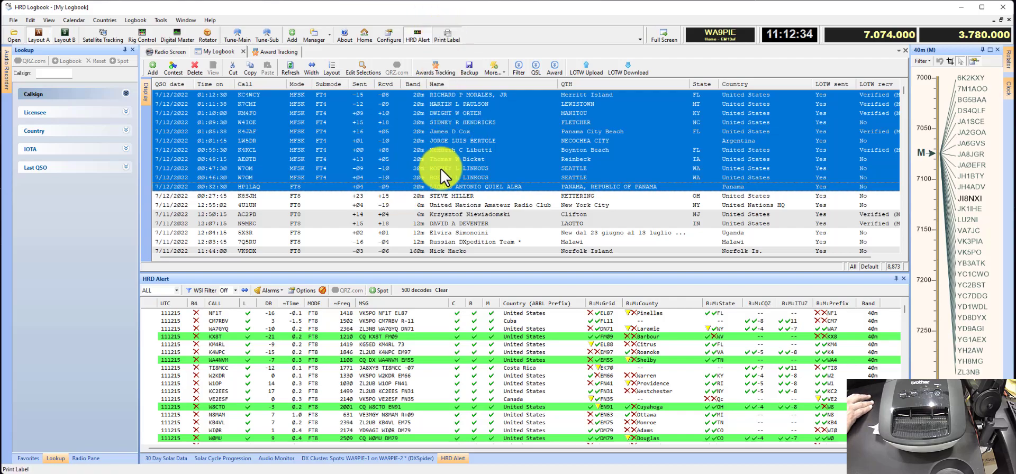
pyautogui.hotkey('ctrl', 'p')
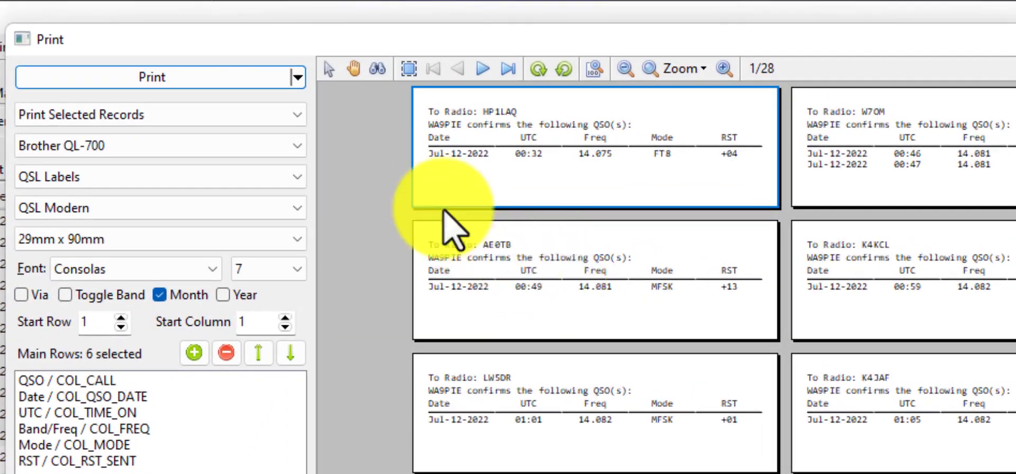
# Switch the label printer from the Brother QL-700 to the HP Color LaserJet
pyautogui.click(259, 149)
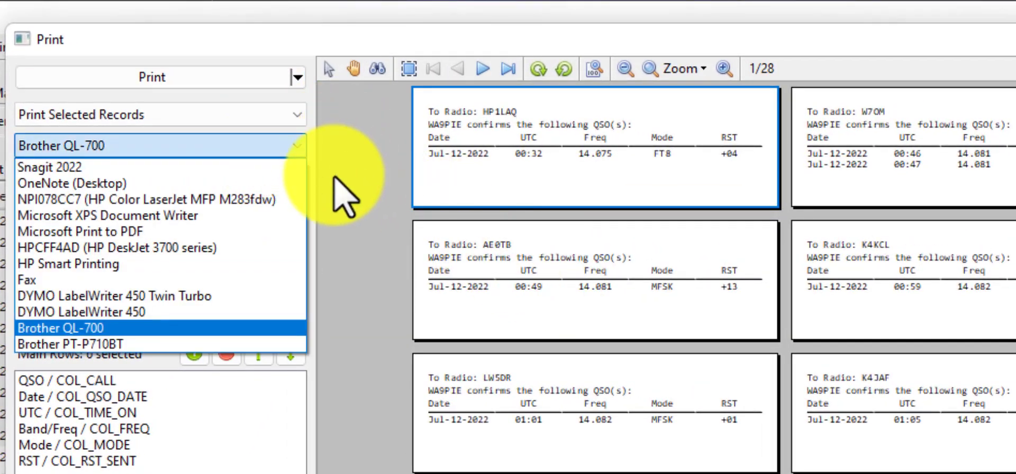
pyautogui.click(263, 195)
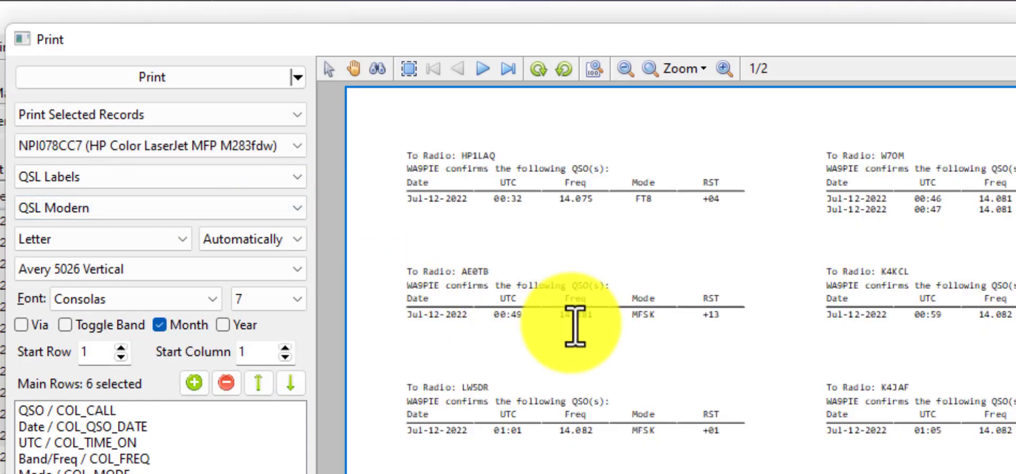
pyautogui.scroll(-10, 635, 408)
pyautogui.scroll(5, 635, 408)
pyautogui.scroll(5, 643, 408)
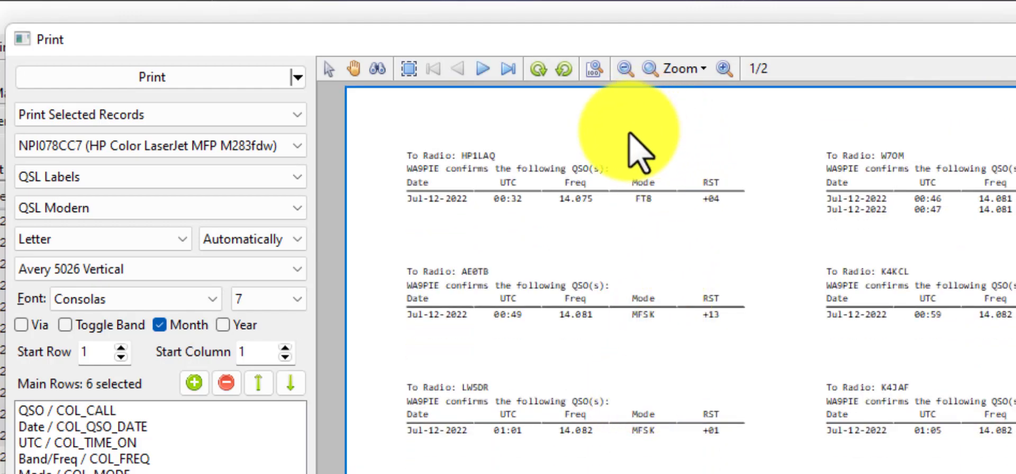
# Set A4 paper with the Avery 7157, J8157 (64mm x 24.3mm) label format
pyautogui.click(189, 271)
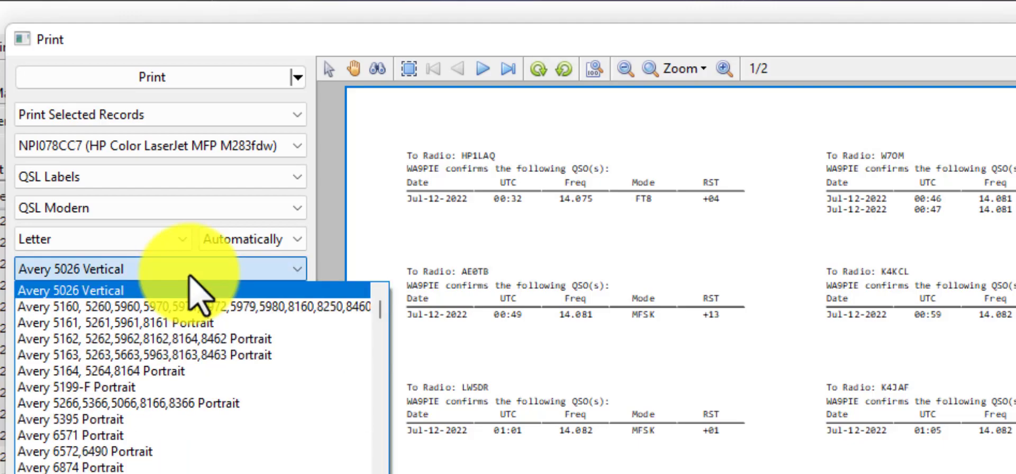
pyautogui.click(124, 238)
pyautogui.click(125, 238)
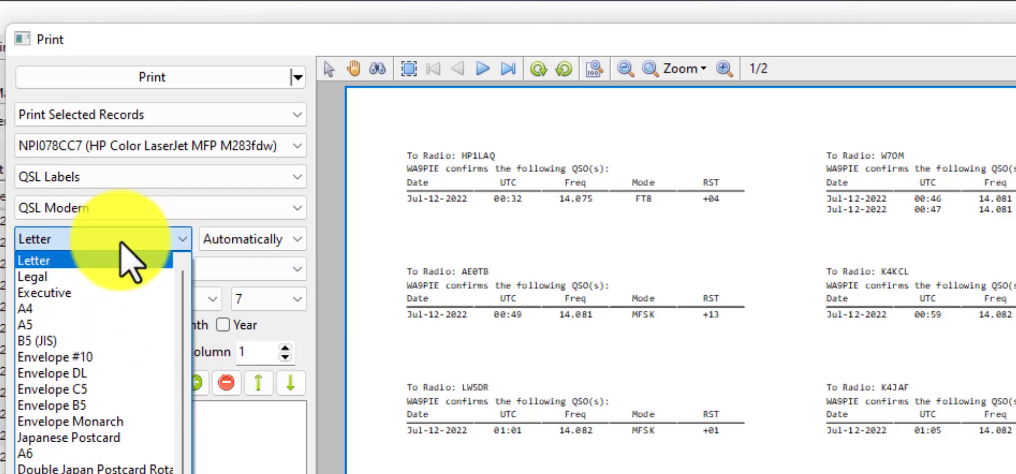
pyautogui.click(75, 309)
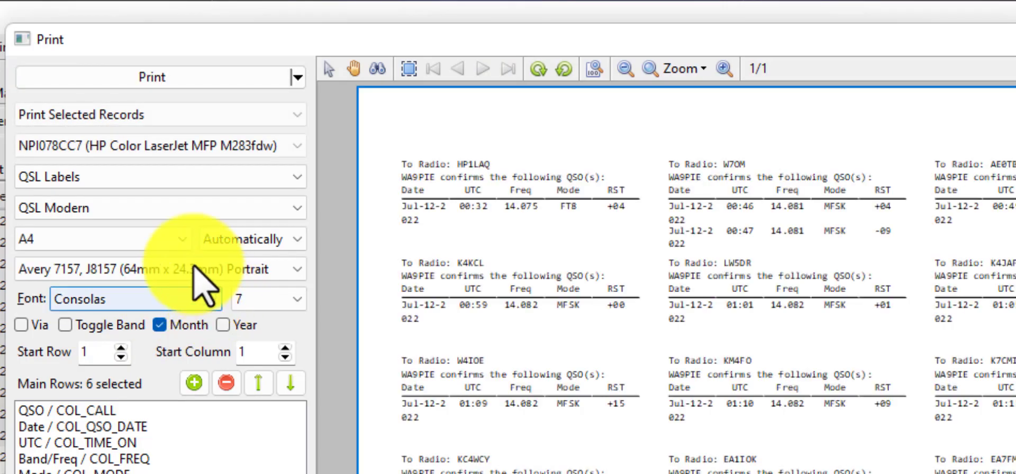
pyautogui.click(194, 268)
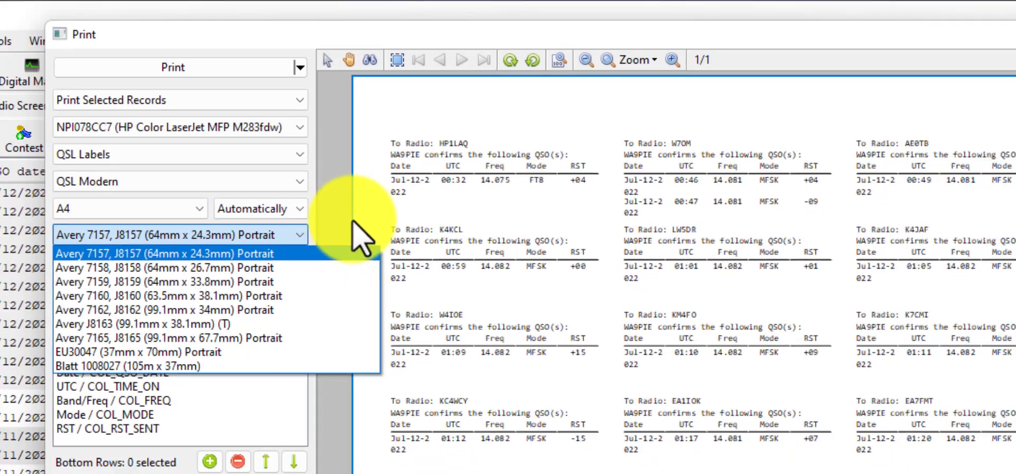
pyautogui.click(353, 222)
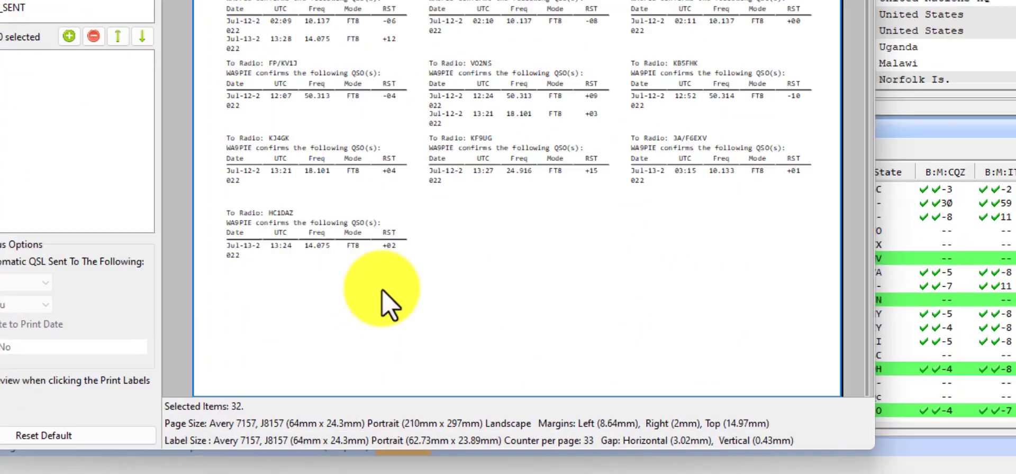
# Turn on the Year option and reduce the label font size to 6
pyautogui.scroll(-3, 359, 436)
pyautogui.scroll(3, 360, 437)
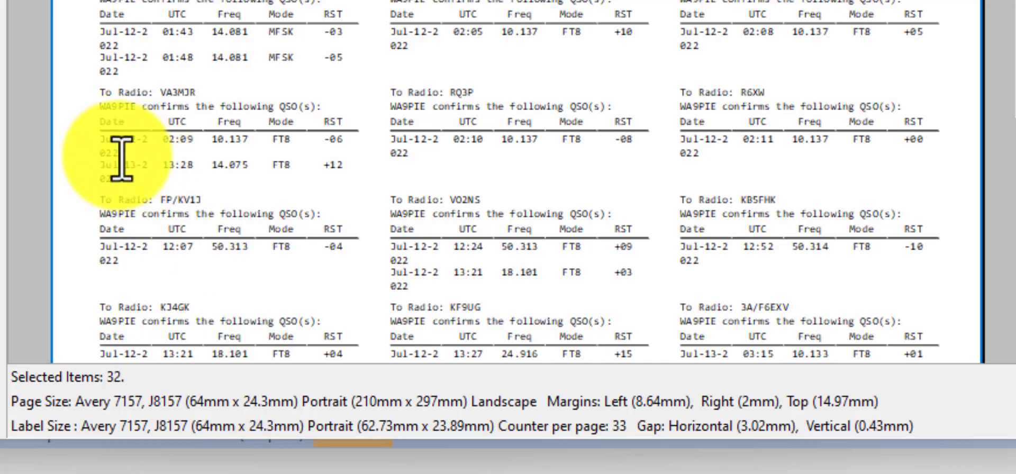
pyautogui.moveTo(102, 141); pyautogui.dragTo(149, 161)
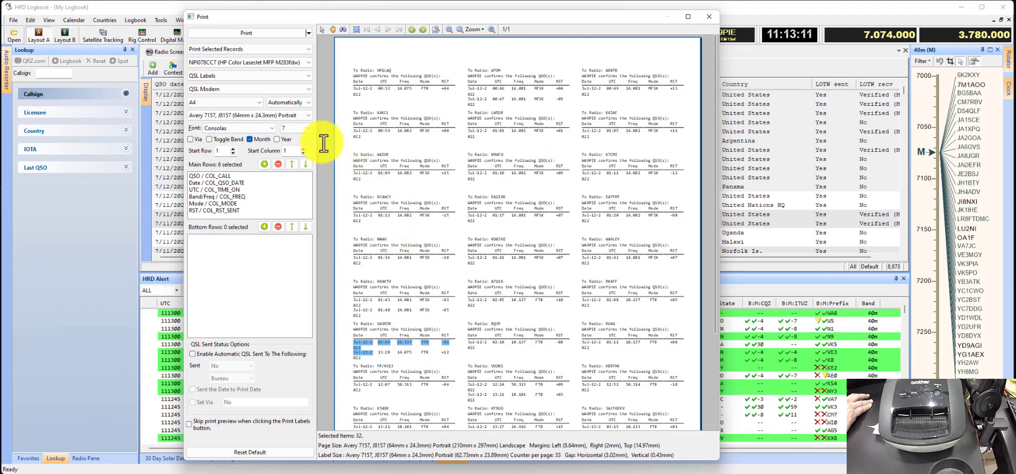
pyautogui.click(281, 140)
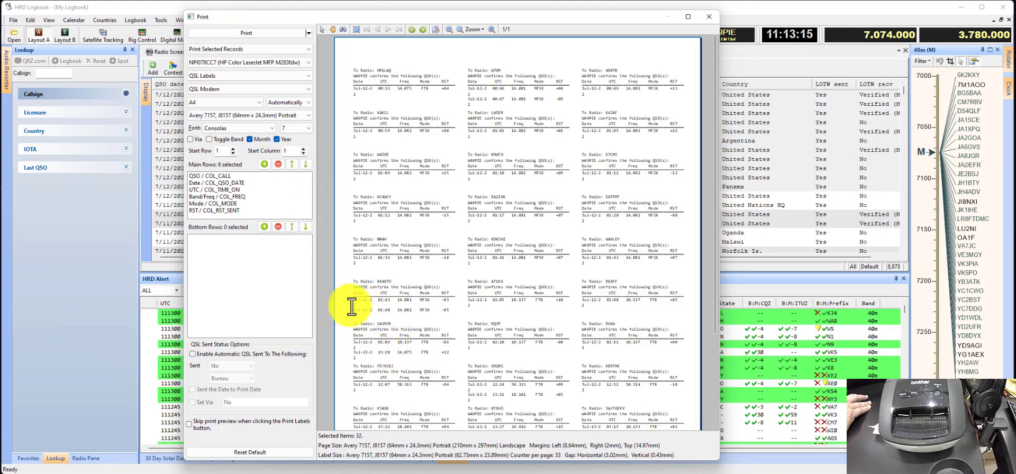
pyautogui.click(307, 128)
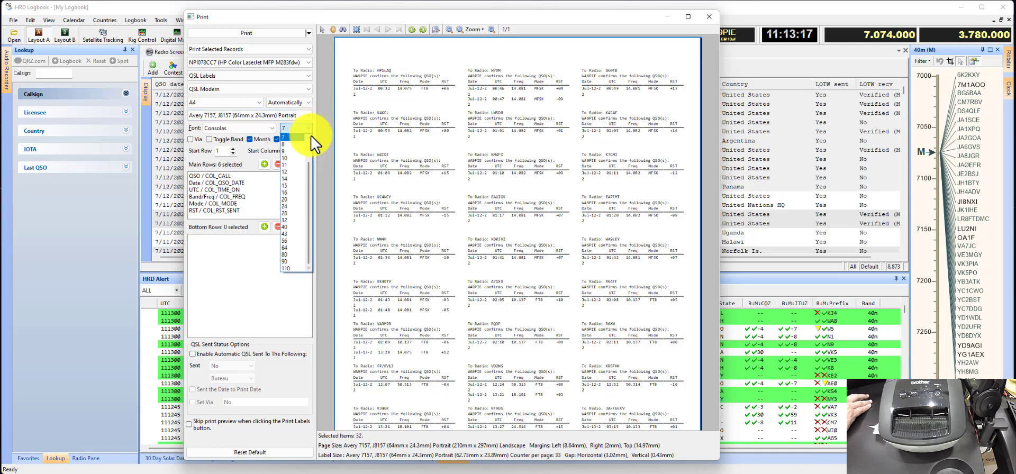
pyautogui.click(303, 137)
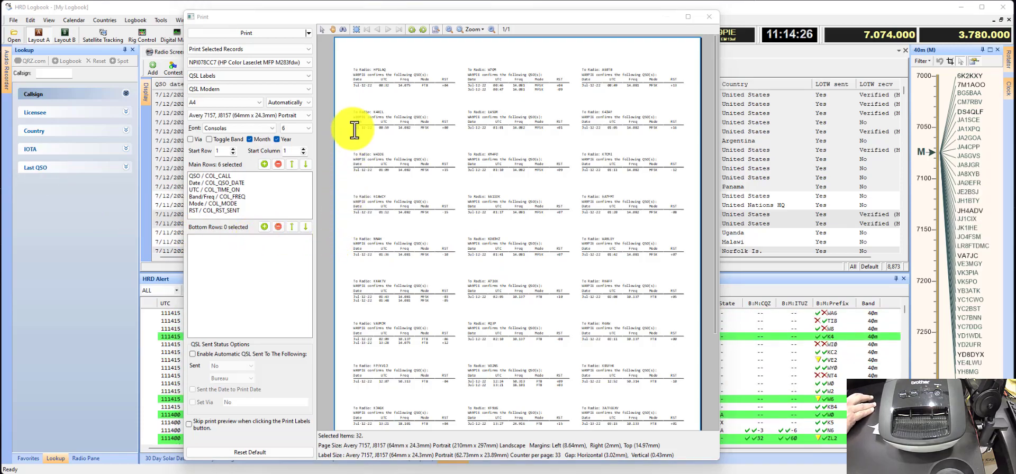
# Send the 32 QSL Modern labels on A4 Avery 7157 sheets to the HP Color LaserJet
pyautogui.click(277, 36)
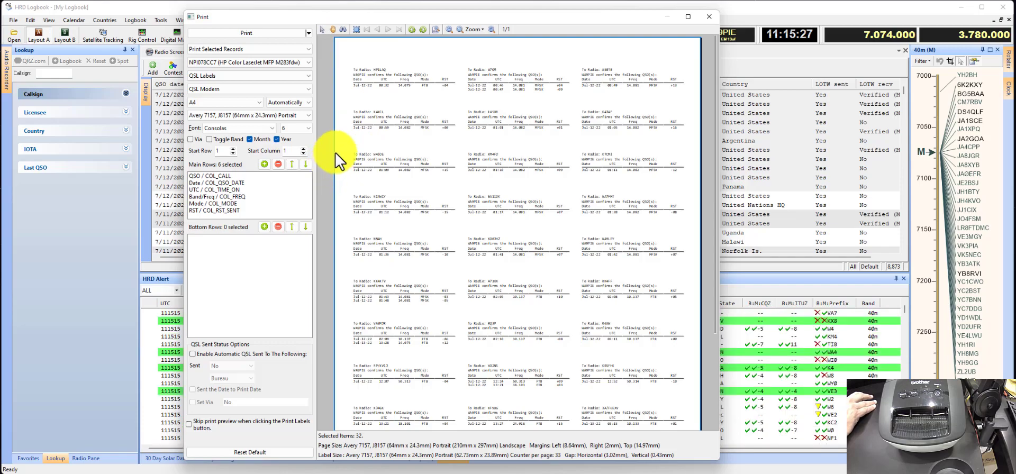
# Apply the QSL Modern (ARRL Filtered & Sorted) layout, then zoom in and widen the Print window
pyautogui.click(276, 77)
pyautogui.click(318, 63)
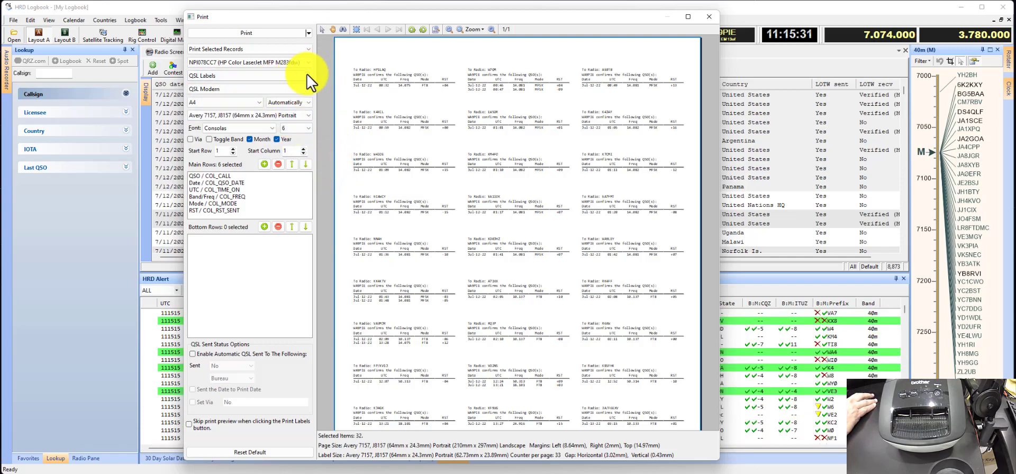
pyautogui.click(299, 88)
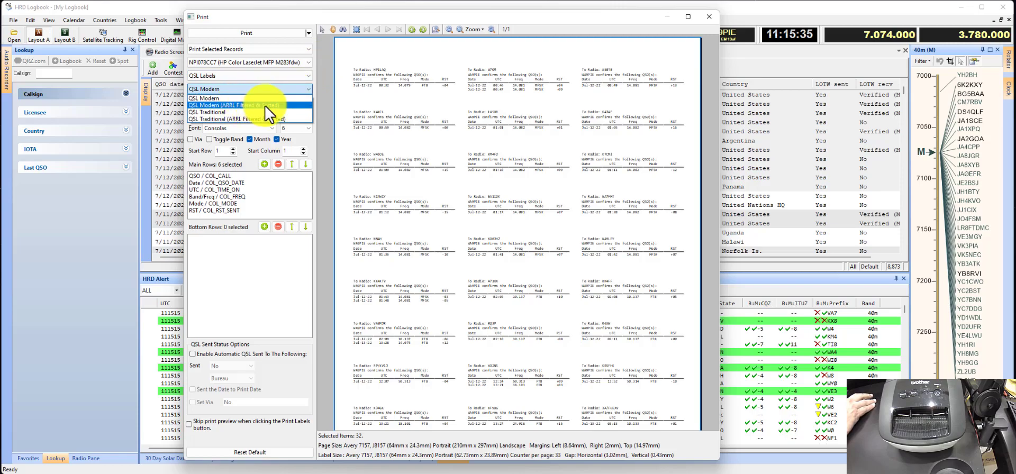
pyautogui.click(264, 105)
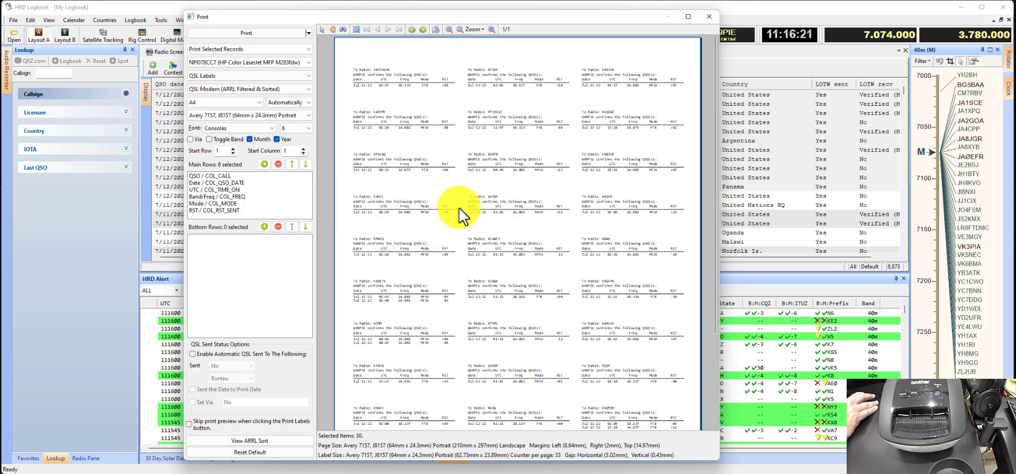
pyautogui.click(491, 32)
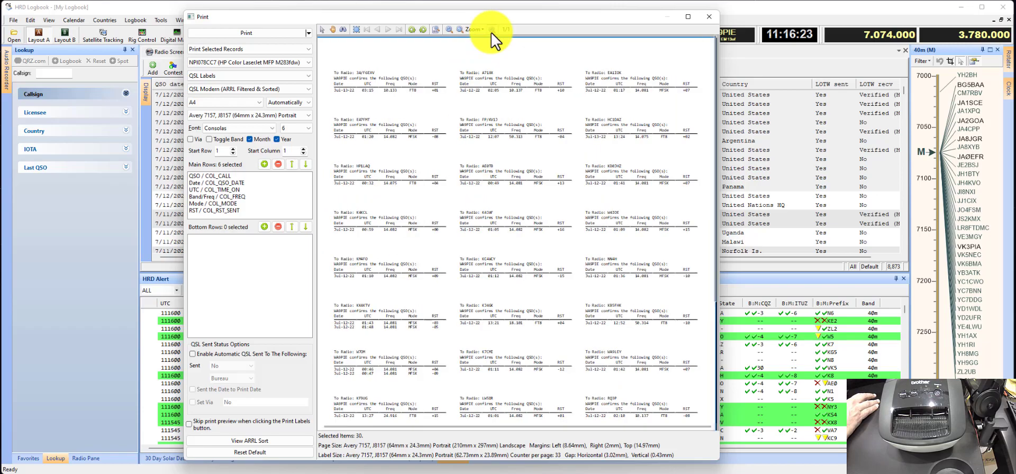
pyautogui.moveTo(718, 186); pyautogui.dragTo(823, 190)
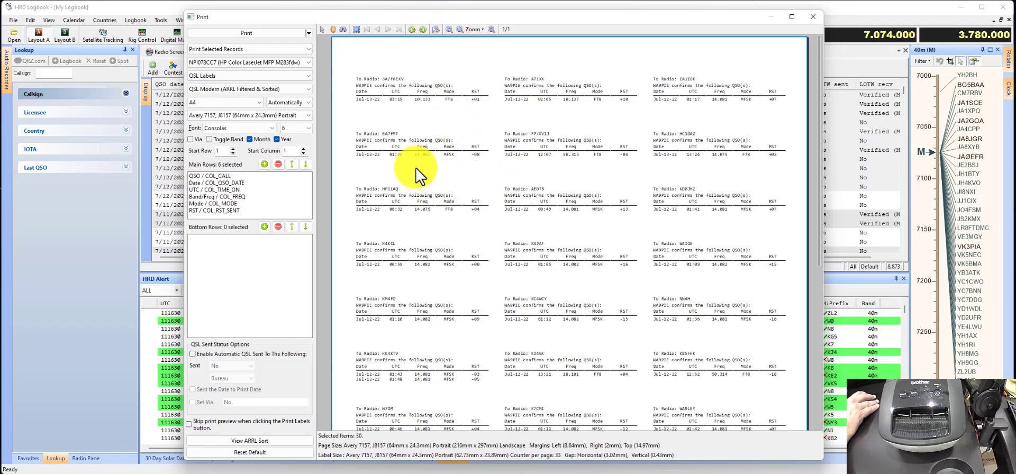
# Select the QSL Traditional (ARRL Filtered & Sorted) layout and scroll through its grid preview
pyautogui.click(303, 89)
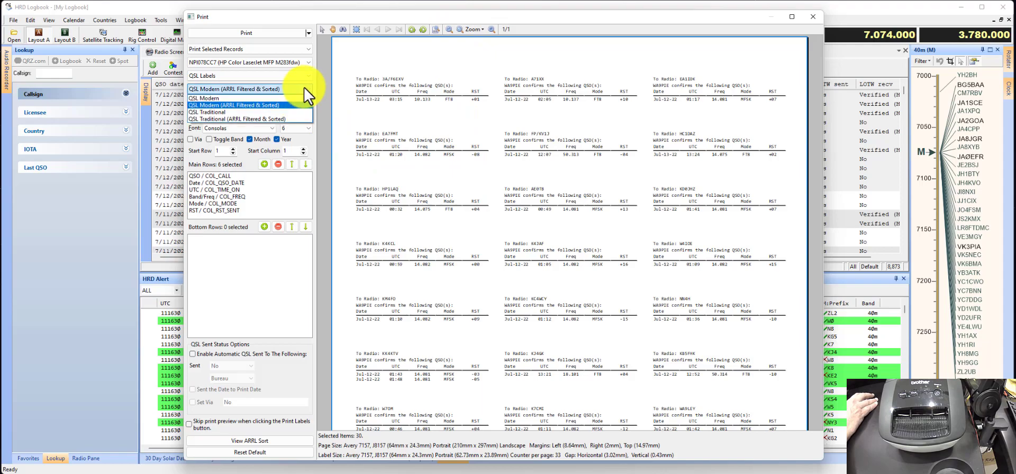
pyautogui.click(275, 119)
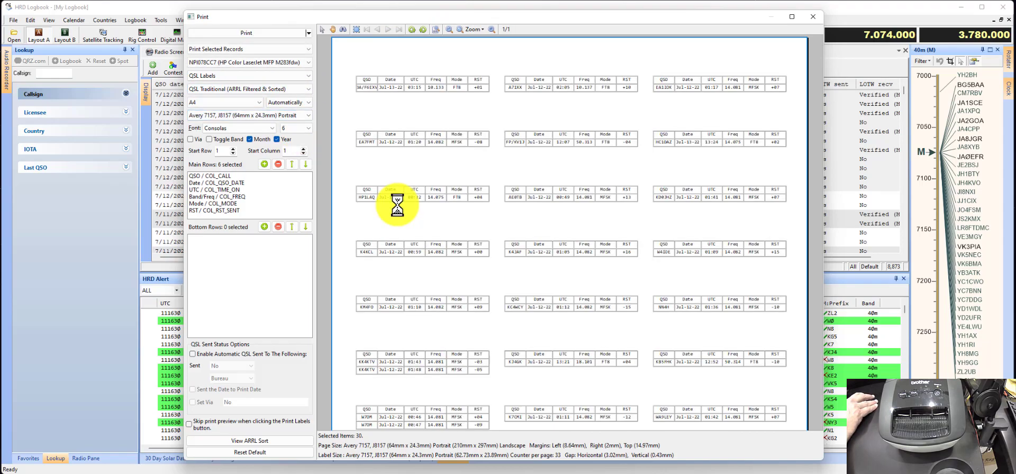
pyautogui.scroll(-3, 402, 204)
pyautogui.scroll(-2, 408, 202)
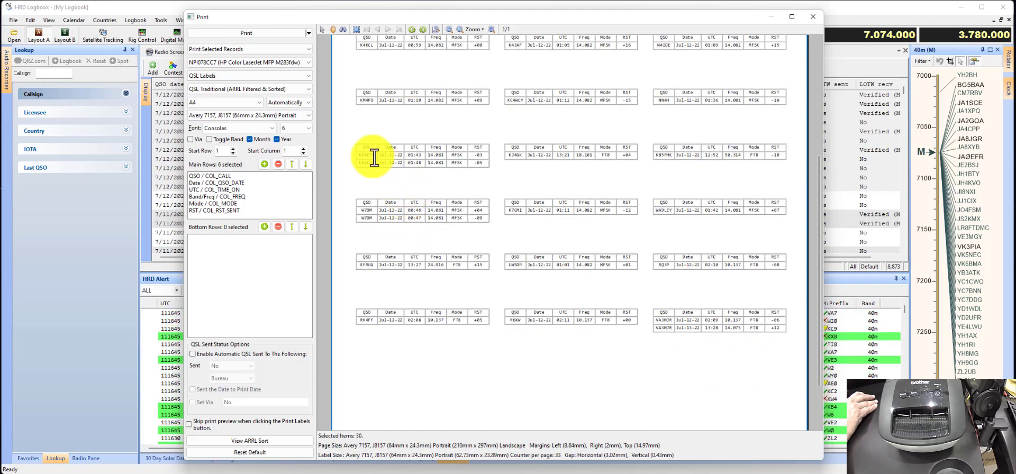
# Try the DYMO LabelWriter 450 Twin Turbo printer, then switch the labels to the Brother QL-700
pyautogui.click(309, 62)
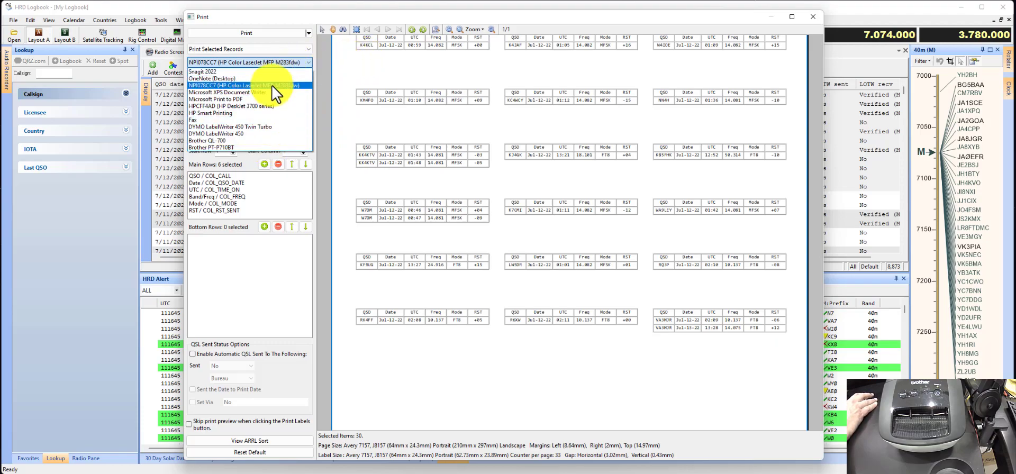
pyautogui.click(242, 128)
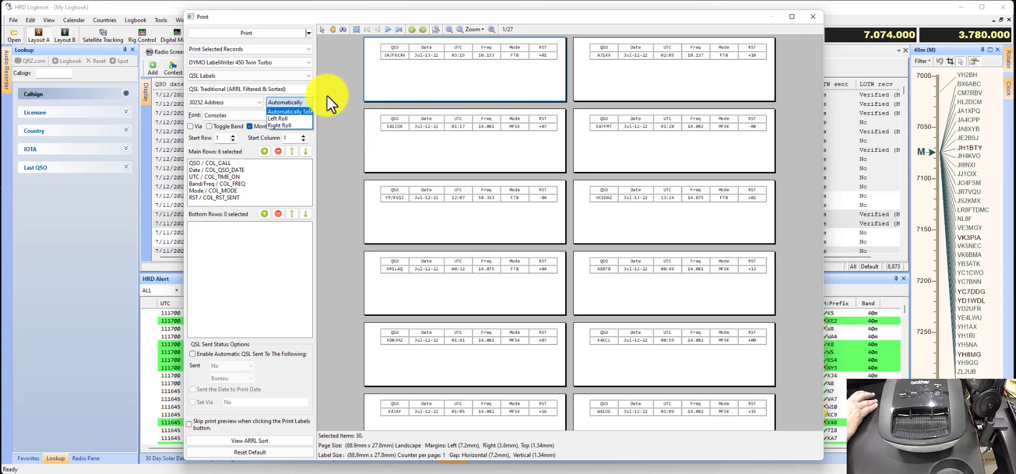
pyautogui.press('Escape')
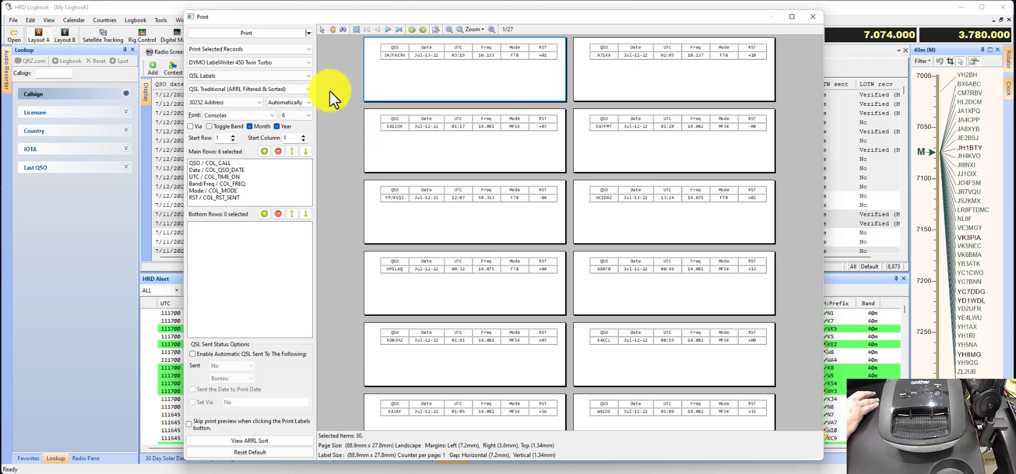
pyautogui.click(308, 61)
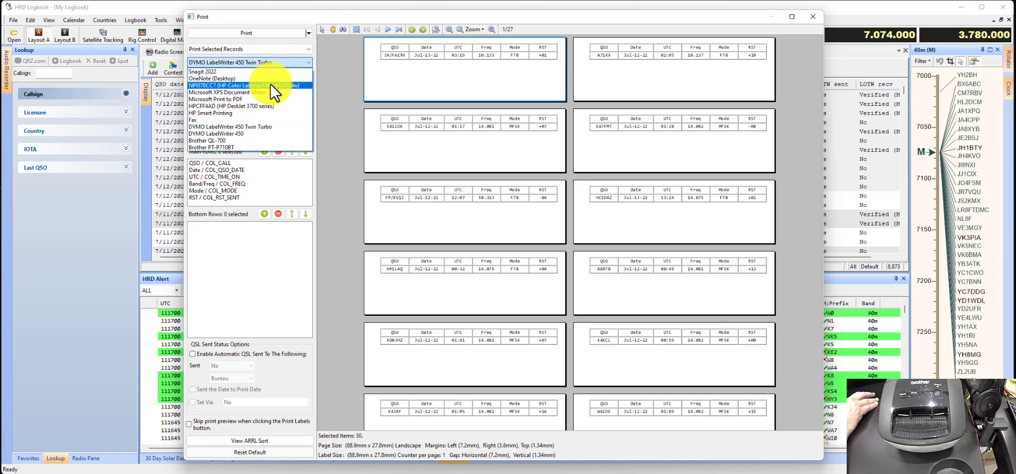
pyautogui.click(260, 140)
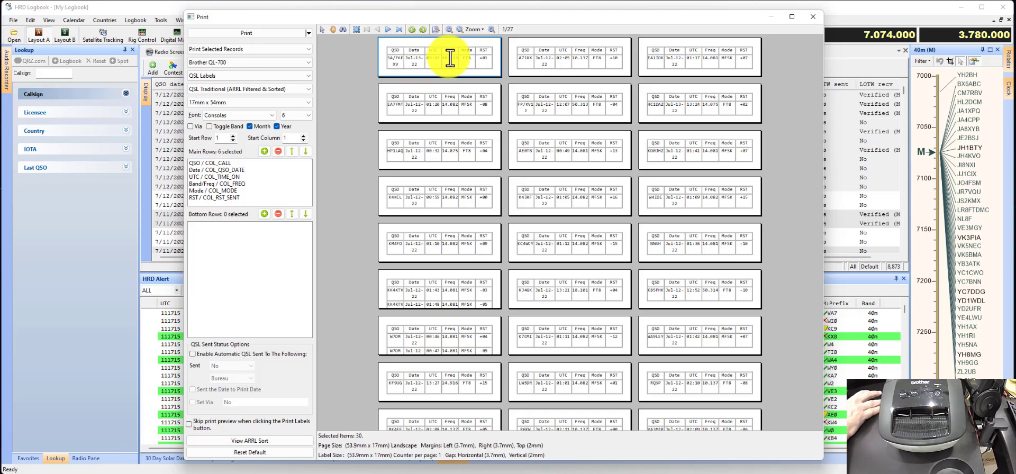
# Shrink the label font size to 5, then to 4
pyautogui.click(308, 114)
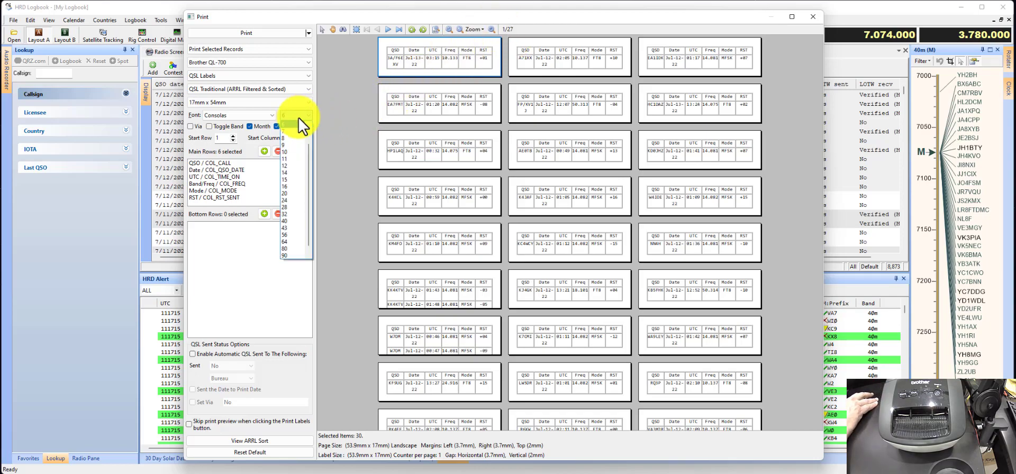
pyautogui.scroll(2, 310, 125)
pyautogui.click(294, 132)
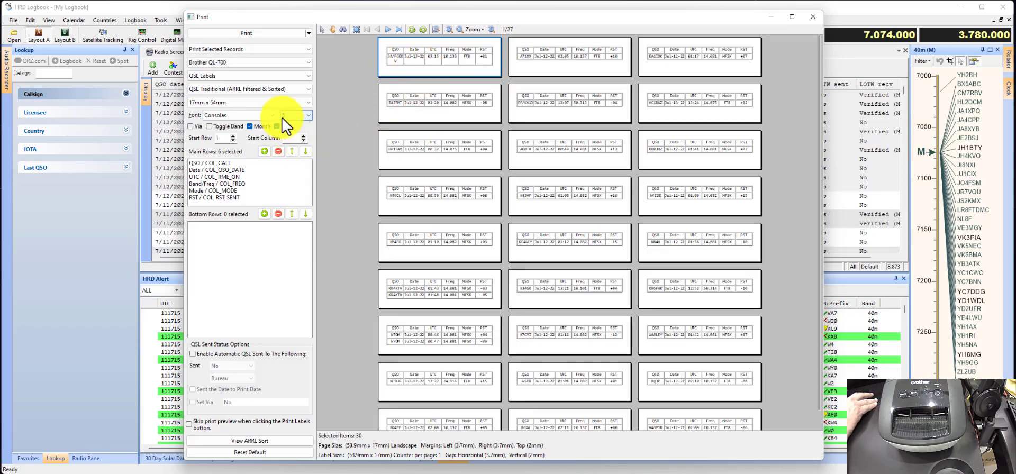
pyautogui.click(304, 116)
pyautogui.scroll(2, 301, 122)
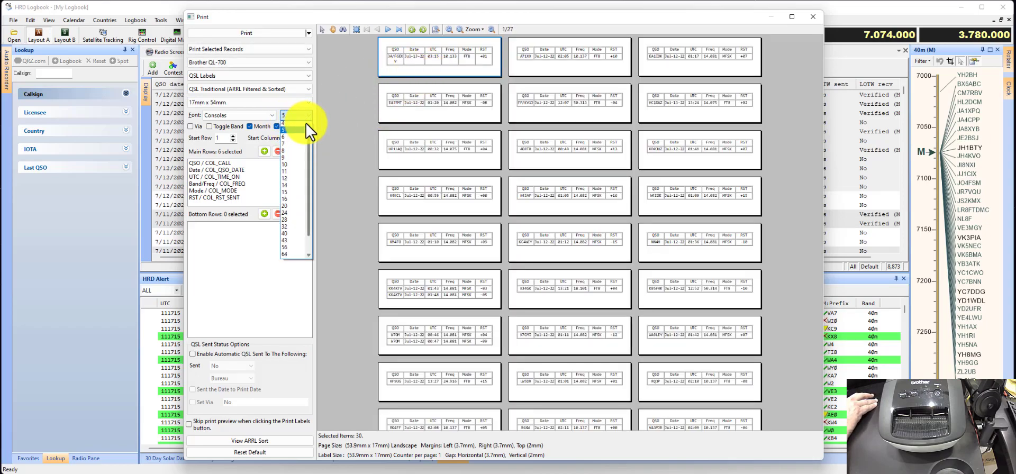
pyautogui.click(298, 124)
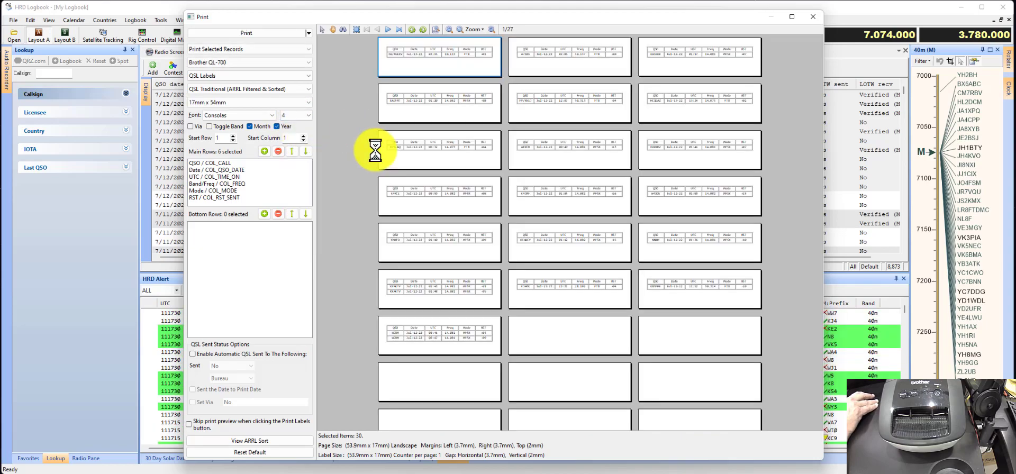
pyautogui.scroll(-3, 411, 145)
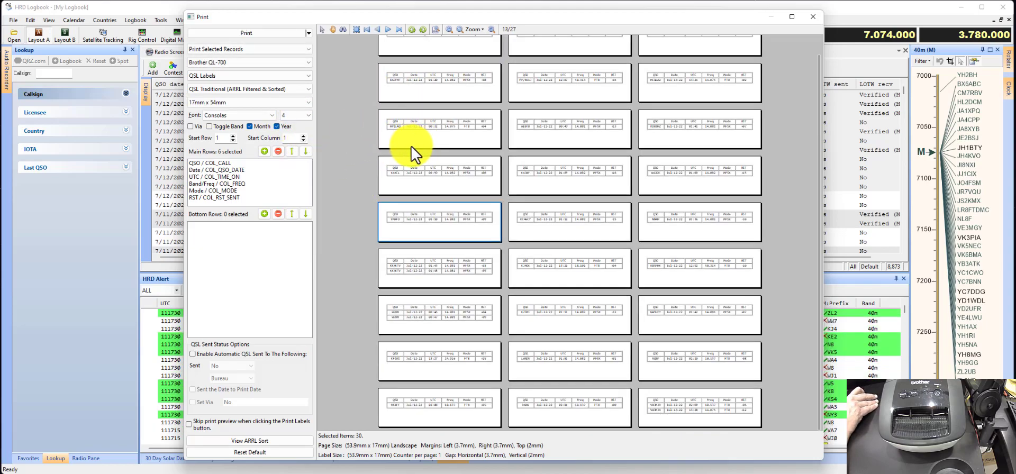
pyautogui.scroll(1, 413, 154)
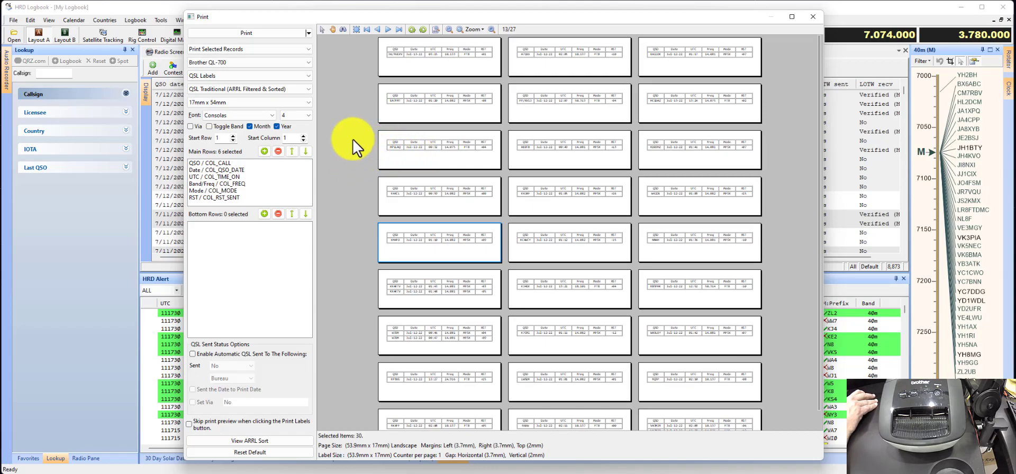
# Choose the 29mm x 90mm label size and set the font size to 7
pyautogui.click(231, 109)
pyautogui.click(227, 111)
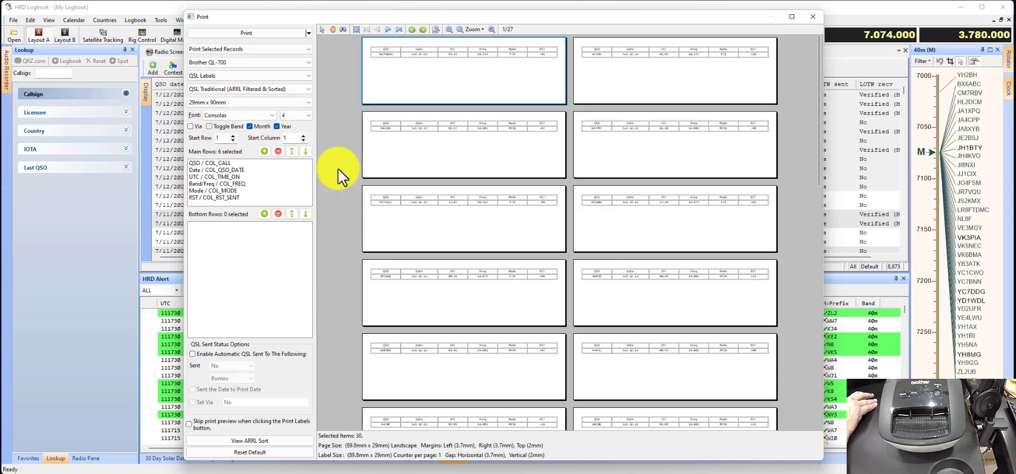
pyautogui.click(309, 115)
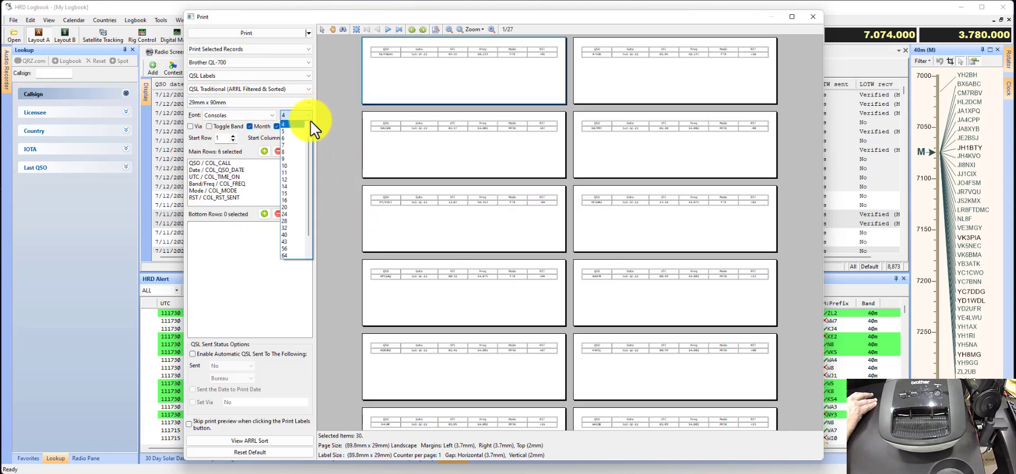
pyautogui.click(297, 146)
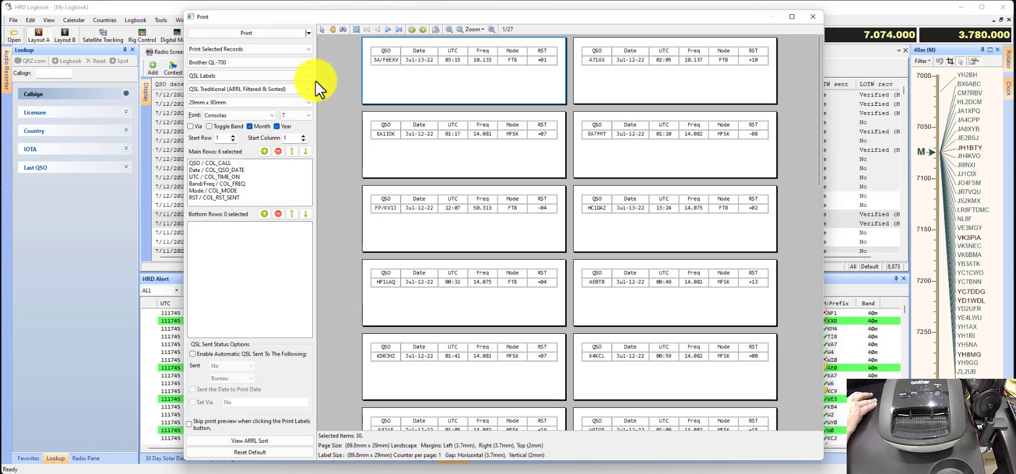
# Switch to Address Labels with font size 9 and scroll through the preview
pyautogui.click(291, 79)
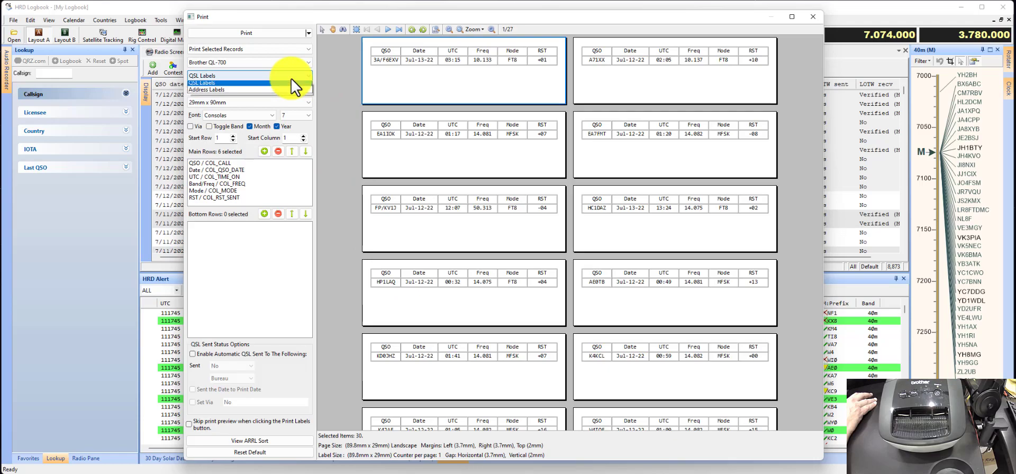
pyautogui.click(260, 92)
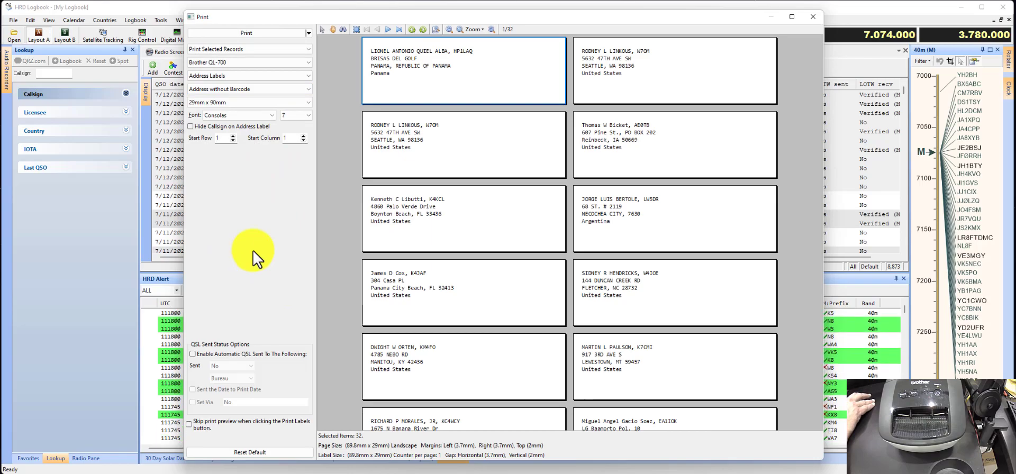
pyautogui.click(309, 116)
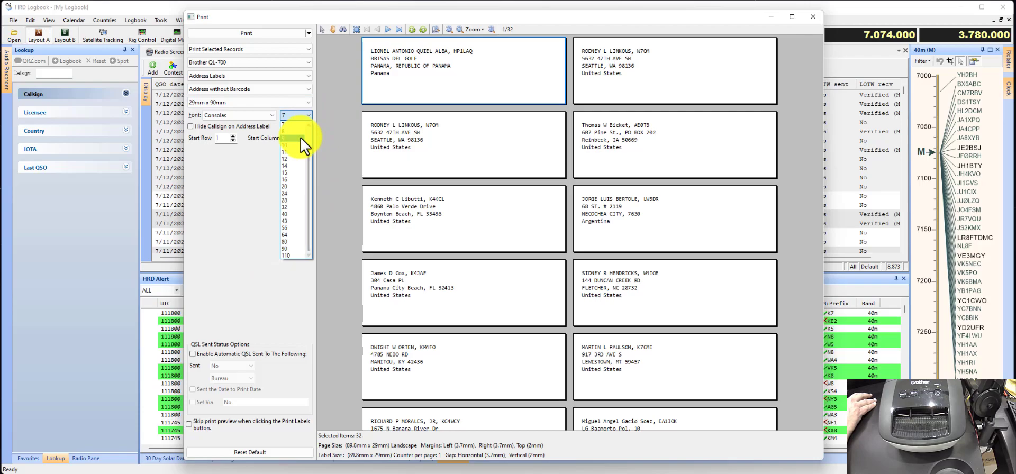
pyautogui.click(300, 137)
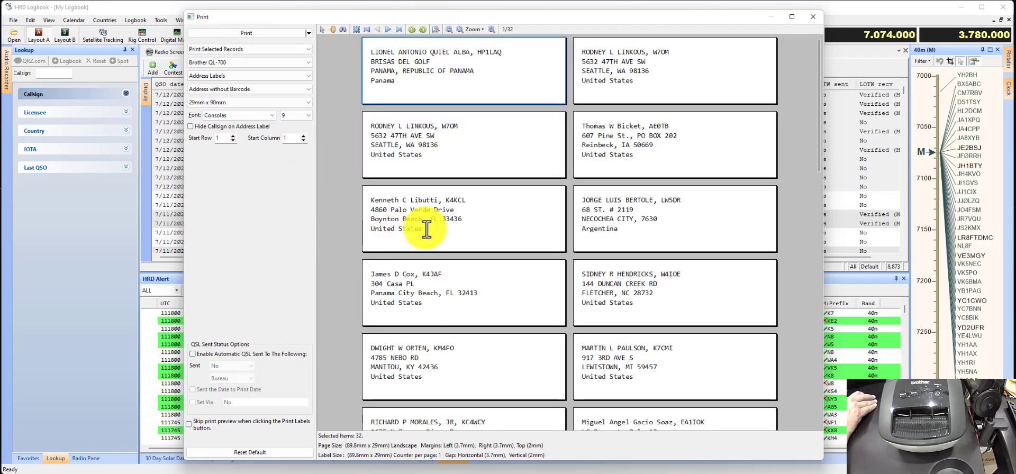
pyautogui.scroll(-10, 424, 230)
pyautogui.scroll(-1, 426, 239)
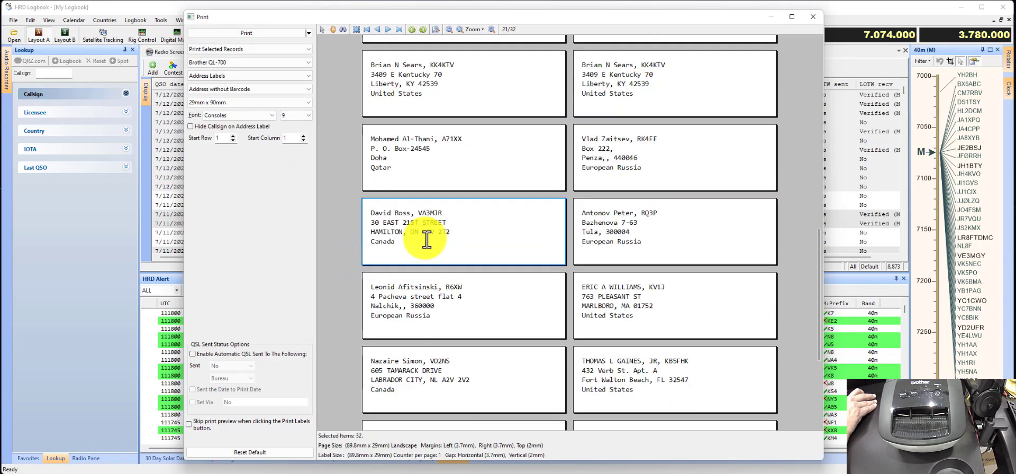
pyautogui.scroll(-3, 426, 240)
pyautogui.scroll(12, 426, 238)
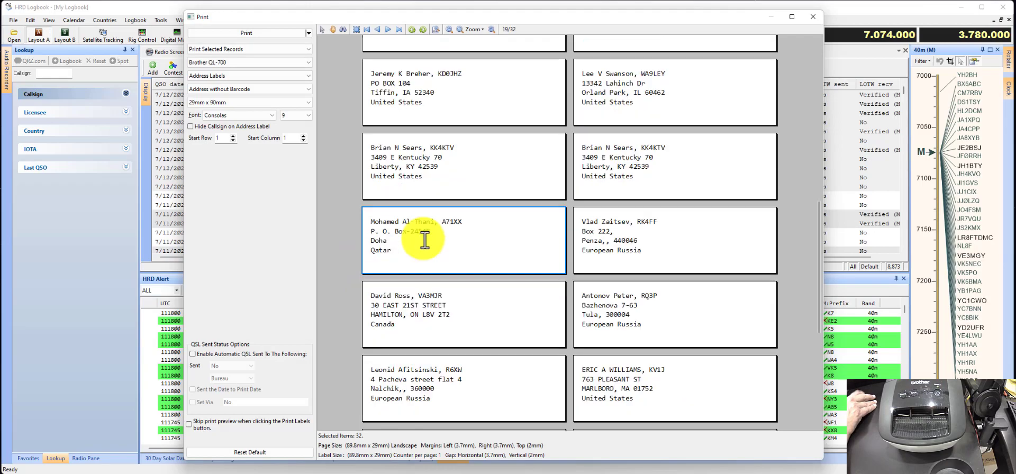
pyautogui.scroll(5, 427, 237)
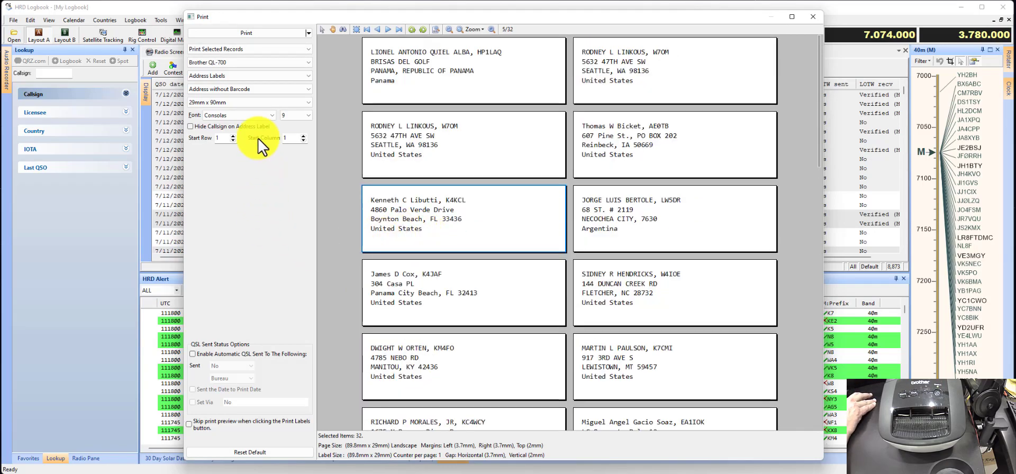
# Change the address labels to Address with Barcode and check the barcoded preview
pyautogui.click(261, 89)
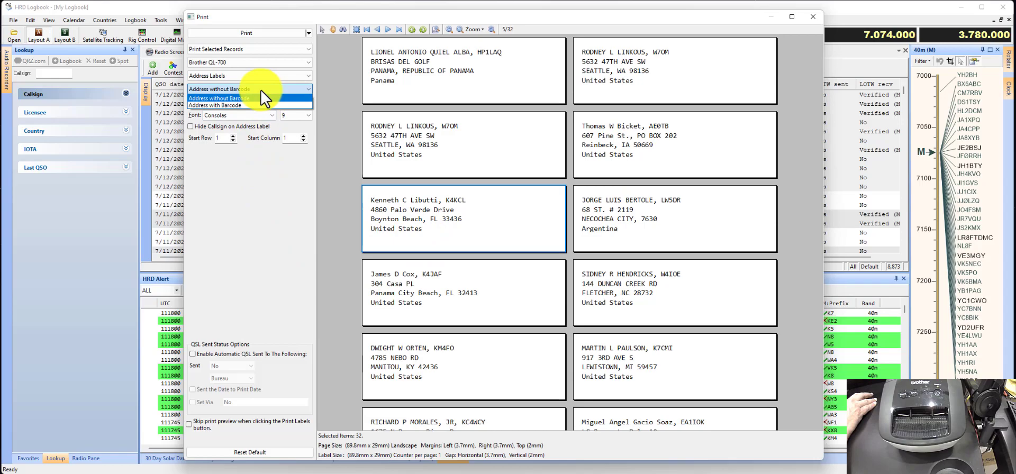
pyautogui.click(261, 104)
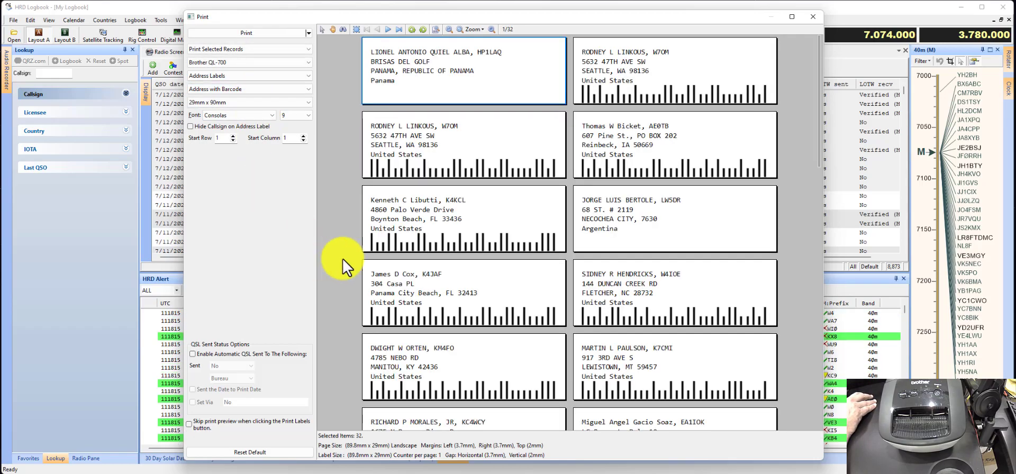
pyautogui.scroll(-4, 341, 258)
pyautogui.scroll(-5, 473, 232)
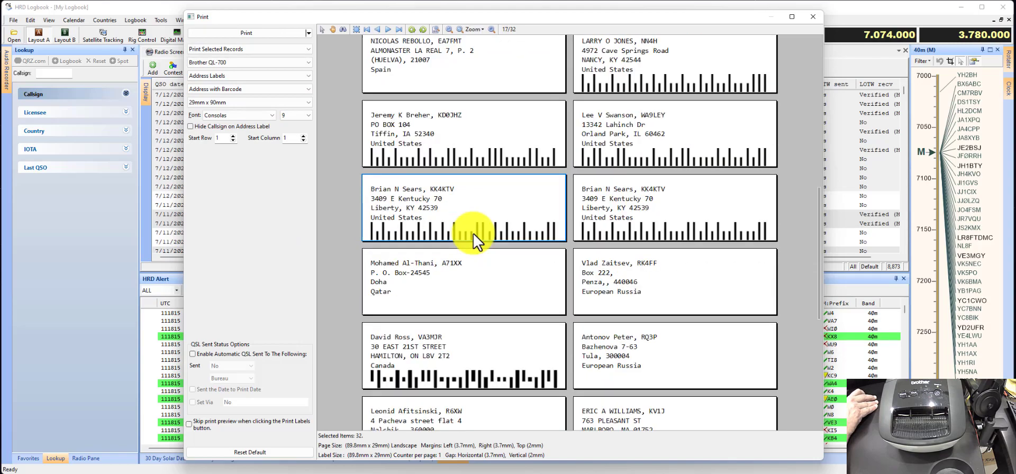
pyautogui.scroll(4, 473, 231)
pyautogui.scroll(4, 474, 231)
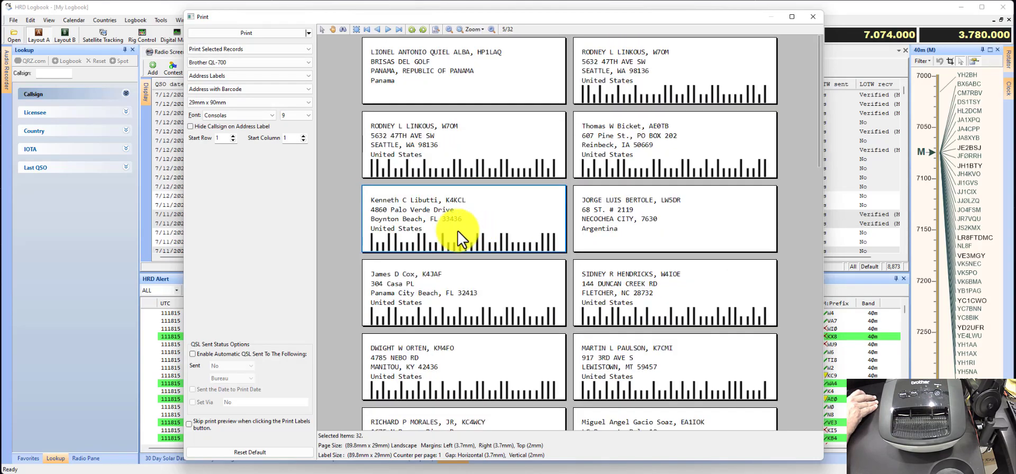
pyautogui.click(246, 90)
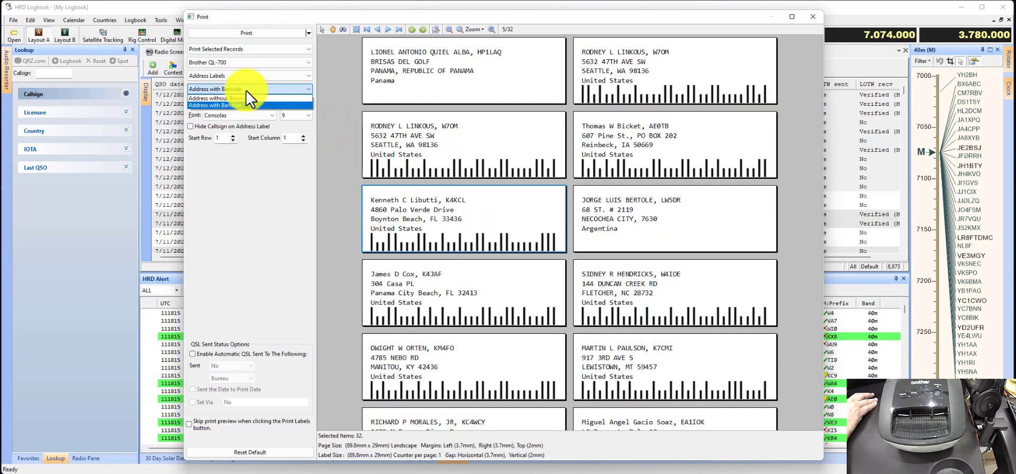
pyautogui.click(342, 100)
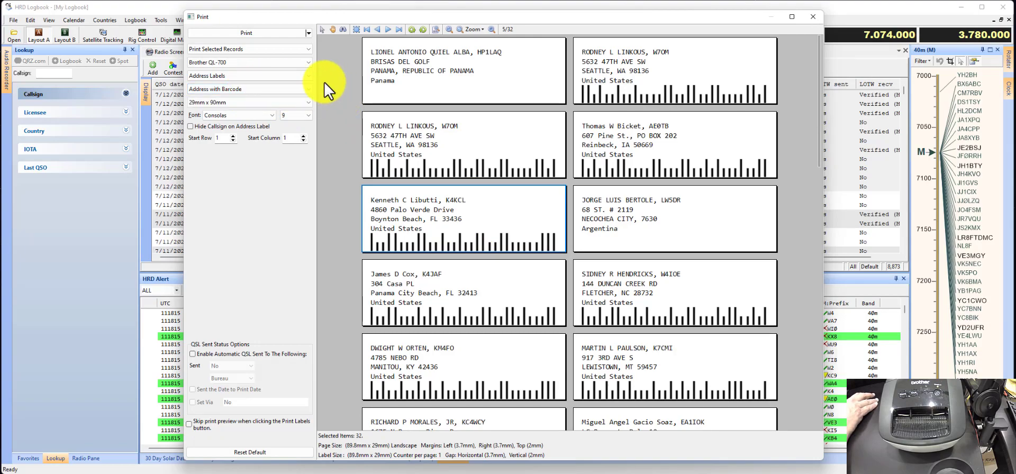
pyautogui.click(306, 78)
# Return to QSL Labels and enable automatic QSL-sent marking as Sent = Yes via Bureau
pyautogui.click(280, 85)
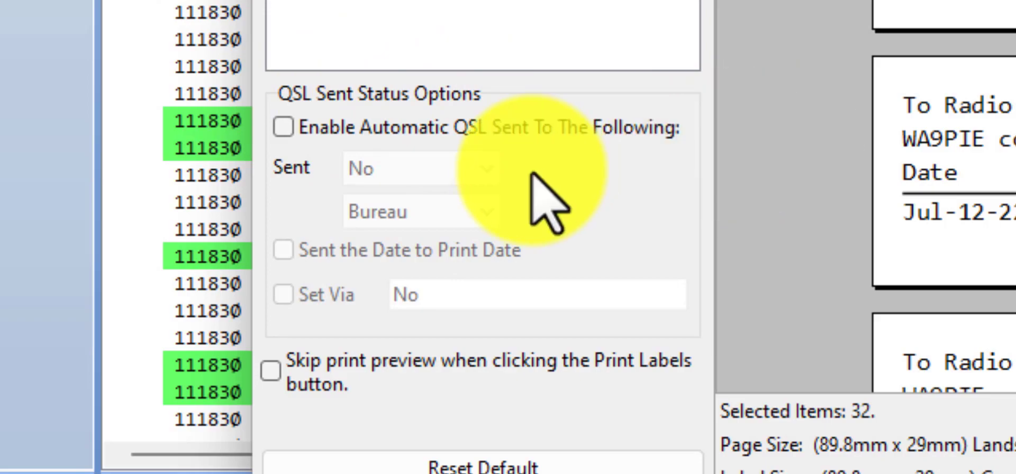
pyautogui.click(285, 127)
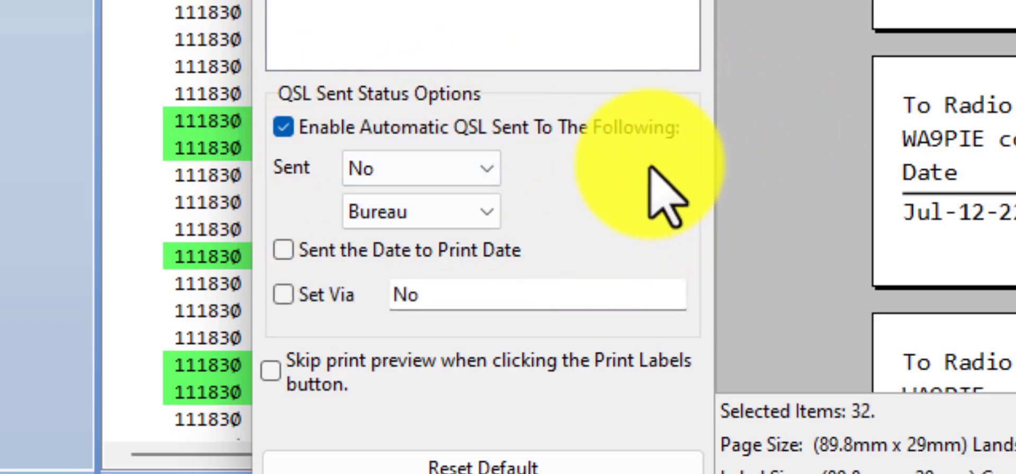
pyautogui.click(482, 168)
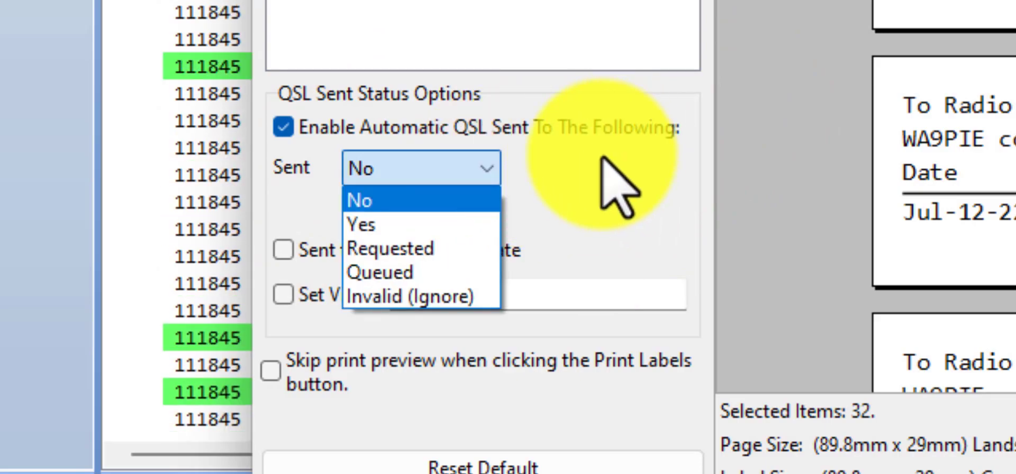
pyautogui.click(442, 225)
pyautogui.click(484, 214)
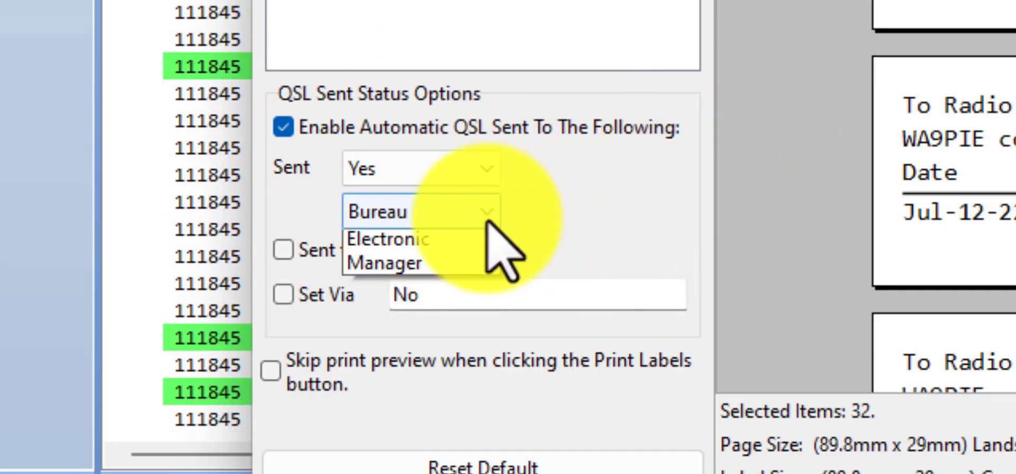
pyautogui.click(484, 214)
pyautogui.click(477, 222)
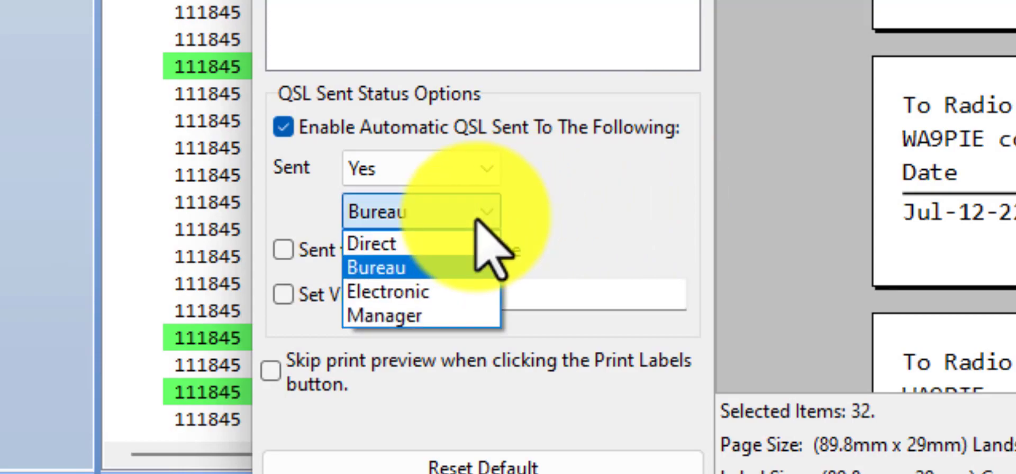
pyautogui.click(664, 193)
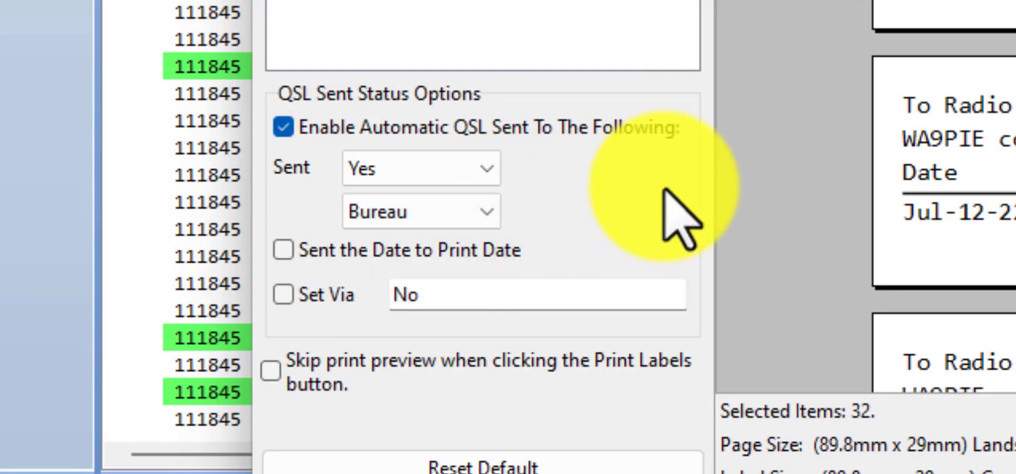
# Tick the print-date and Set Via options, enter Bureau as Via, then untick both
pyautogui.click(283, 252)
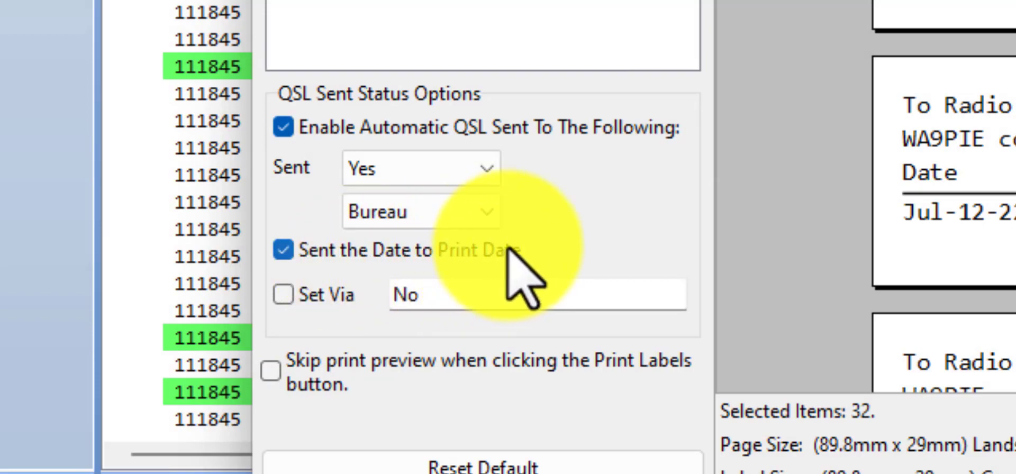
pyautogui.click(283, 294)
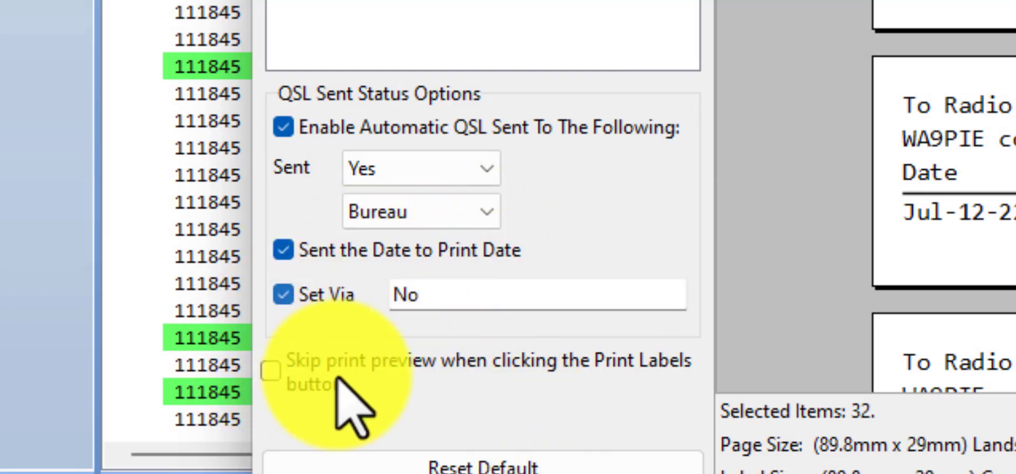
pyautogui.click(380, 294)
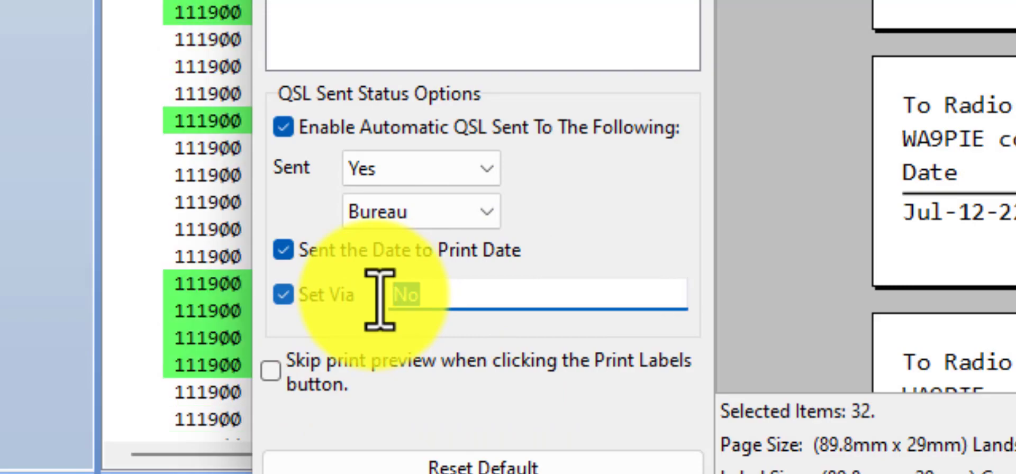
pyautogui.write('Bureau')
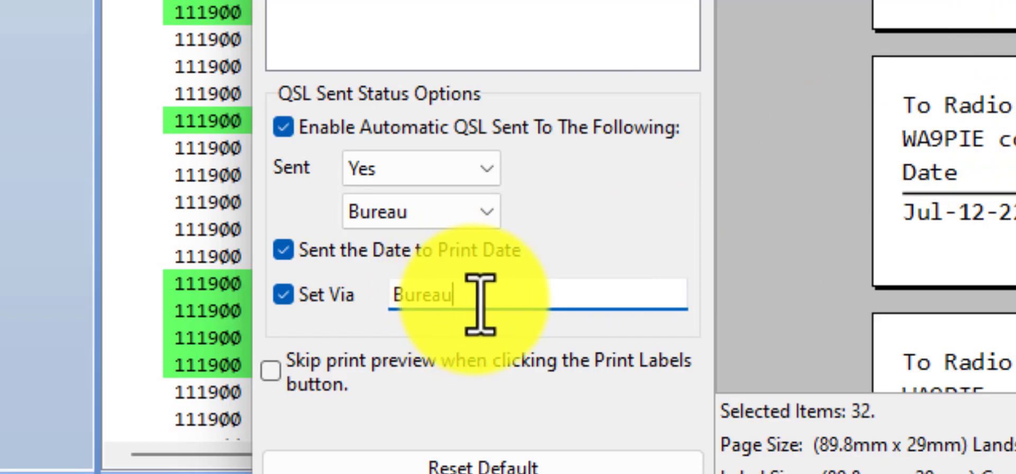
pyautogui.moveTo(480, 304); pyautogui.dragTo(334, 301)
pyautogui.click(545, 302)
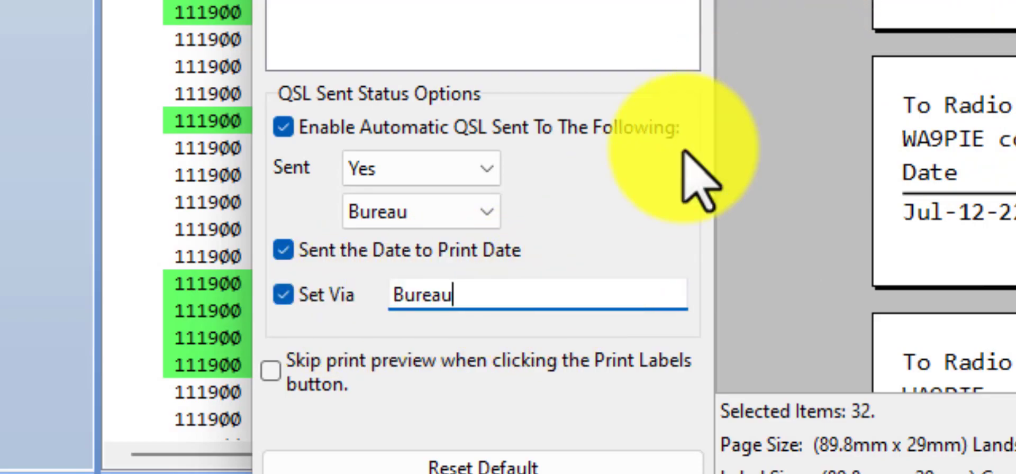
pyautogui.click(284, 295)
pyautogui.click(284, 251)
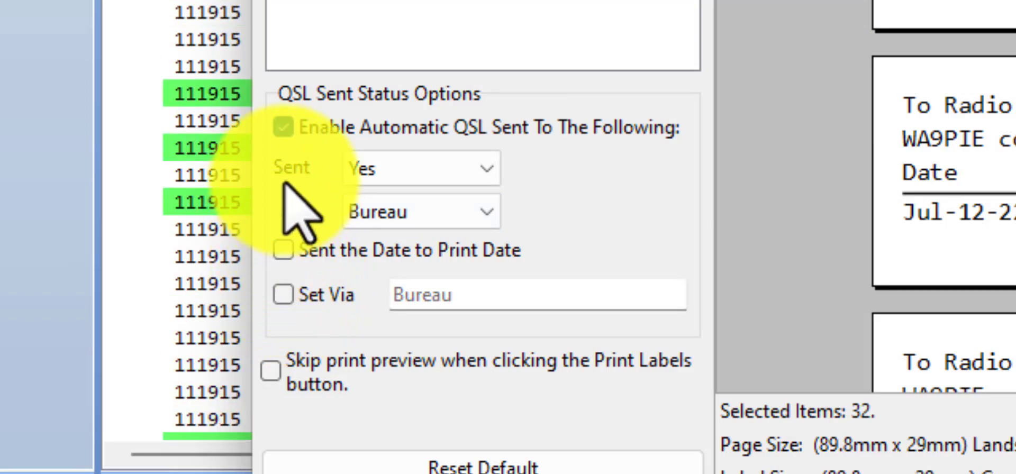
# Untick automatic QSL-sent marking and pick the QSL Modern (ARRL Filtered & Sorted) layout
pyautogui.click(283, 128)
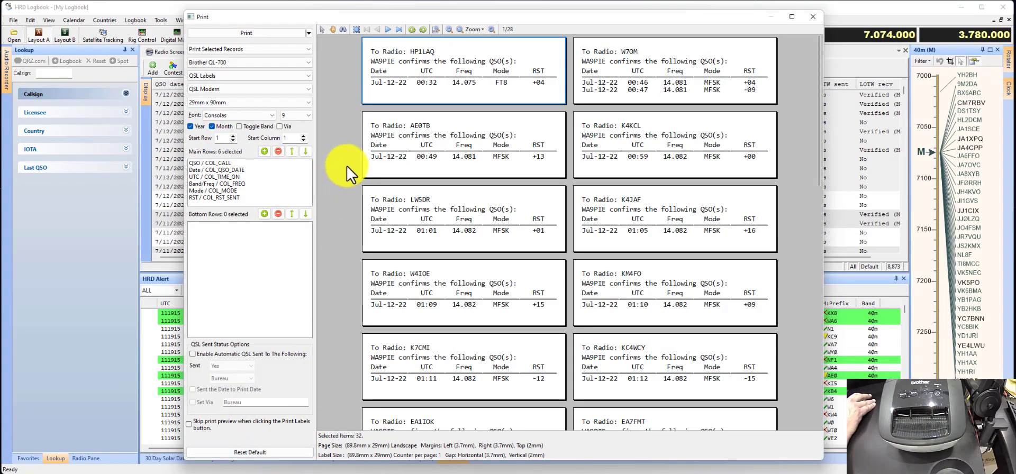
pyautogui.click(267, 79)
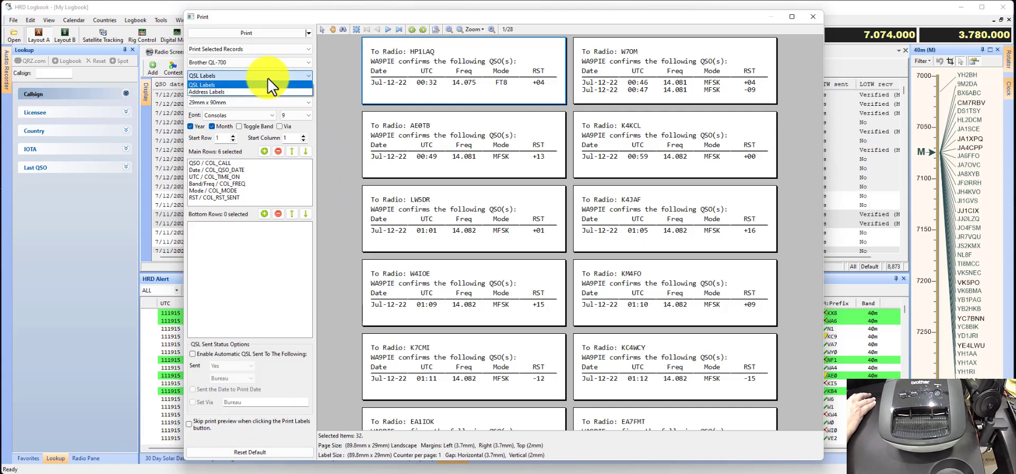
pyautogui.click(319, 71)
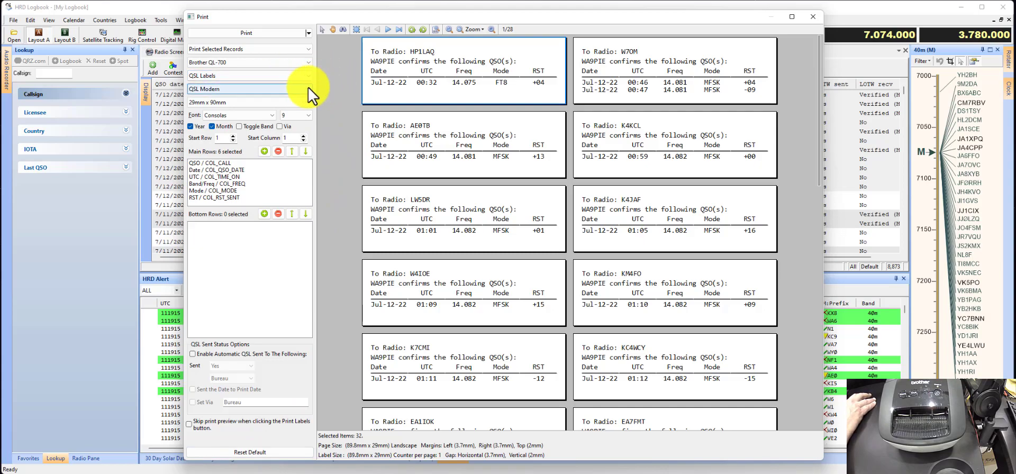
pyautogui.click(308, 88)
pyautogui.click(259, 104)
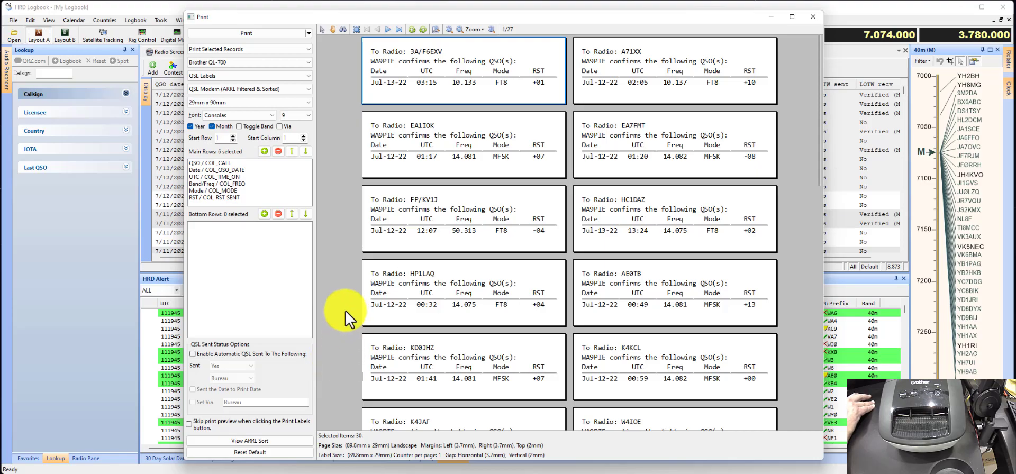
# Open the ARRL Sort list, step through prefixes 3A6 to VE3, and close it
pyautogui.click(284, 440)
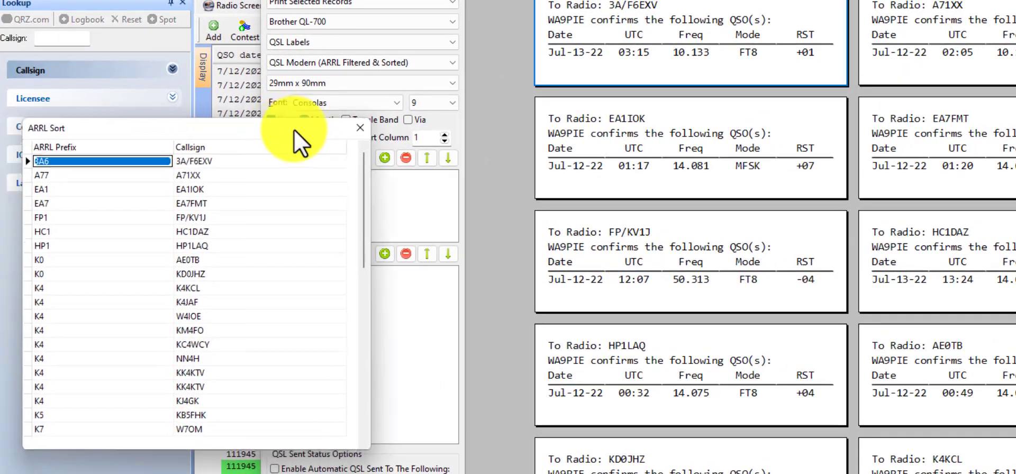
pyautogui.moveTo(234, 134); pyautogui.dragTo(588, 84)
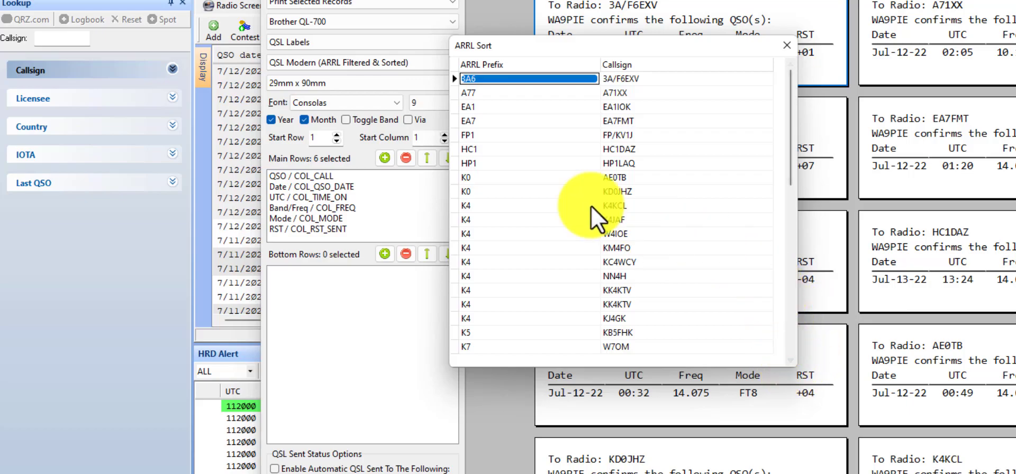
pyautogui.moveTo(647, 42); pyautogui.dragTo(364, 53)
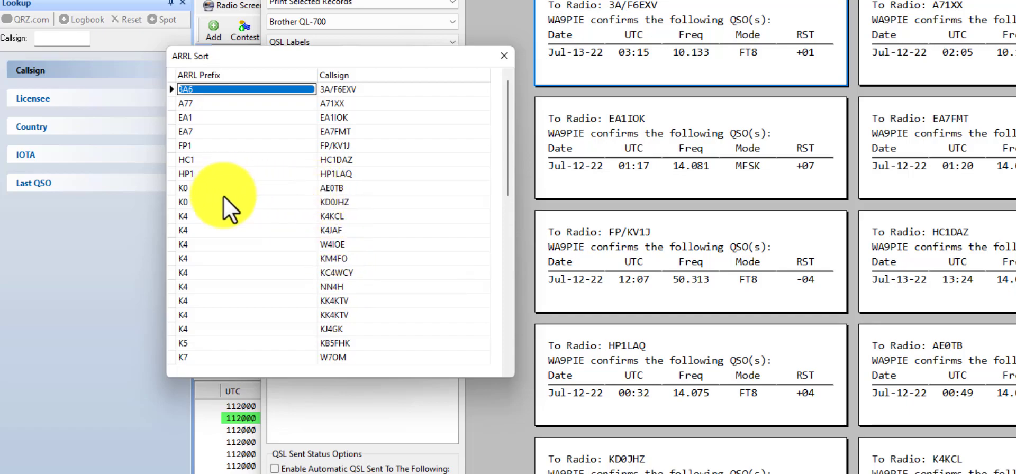
pyautogui.press('Down')
pyautogui.press('Down')
pyautogui.press('Down')
pyautogui.press('Down')
pyautogui.press('Down')
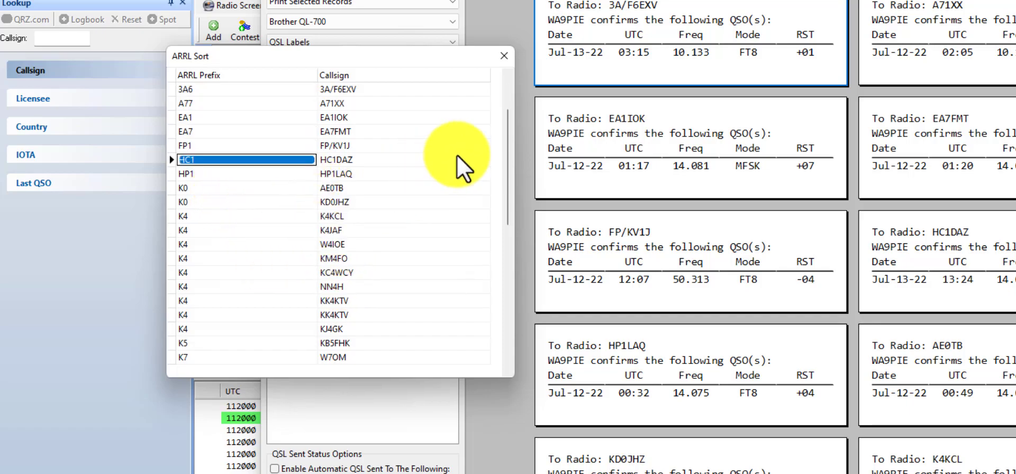
pyautogui.press('Down')
pyautogui.press('Down')
pyautogui.press('Down')
pyautogui.press('Down')
pyautogui.press('Down')
pyautogui.press('Down')
pyautogui.press('Down')
pyautogui.press('Down')
pyautogui.press('Down')
pyautogui.press('Down')
pyautogui.press('Down')
pyautogui.press('Down')
pyautogui.press('Down')
pyautogui.press('Down')
pyautogui.press('Down')
pyautogui.press('Down')
pyautogui.press('Down')
pyautogui.press('Down')
pyautogui.press('Down')
pyautogui.press('Down')
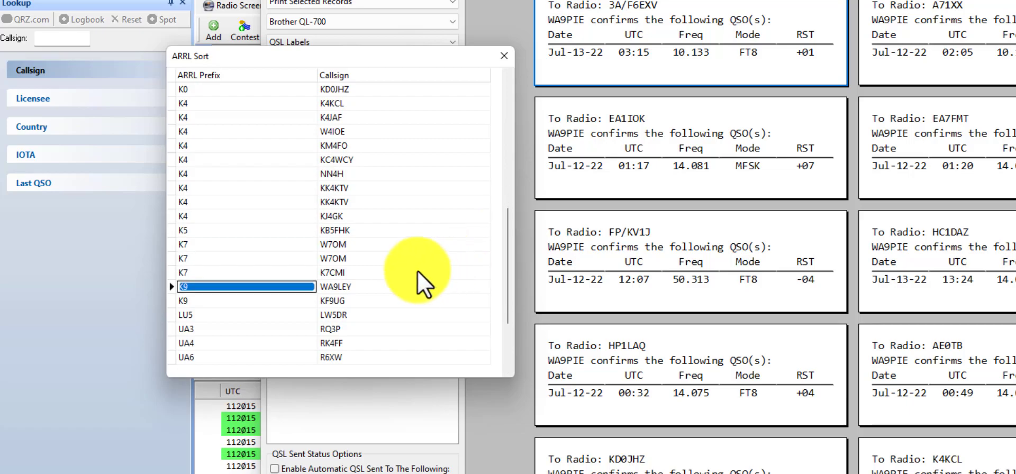
pyautogui.press('Up')
pyautogui.press('Up')
pyautogui.press('Up')
pyautogui.press('Up')
pyautogui.press('Up')
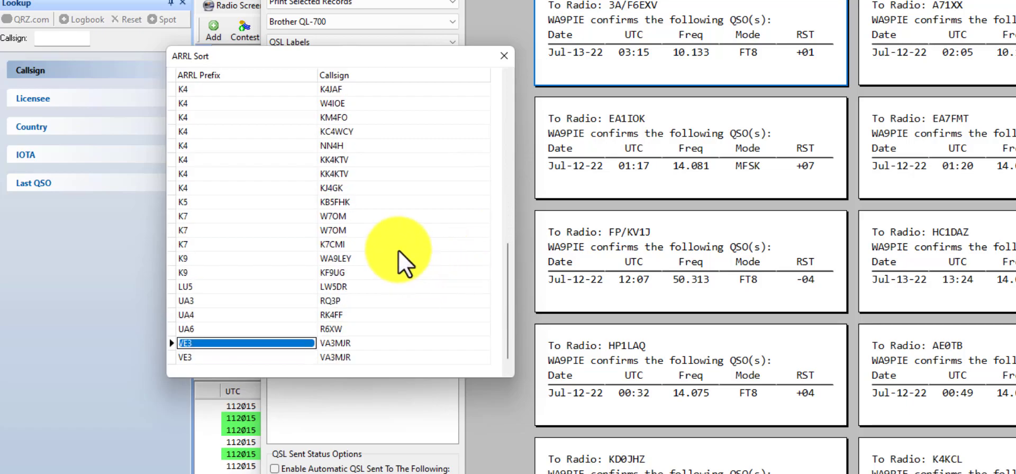
pyautogui.press('Up')
pyautogui.press('Up')
pyautogui.press('Up')
pyautogui.press('Up')
pyautogui.press('Up')
pyautogui.press('Up')
pyautogui.press('Up')
pyautogui.press('Up')
pyautogui.press('Up')
pyautogui.press('Up')
pyautogui.press('Up')
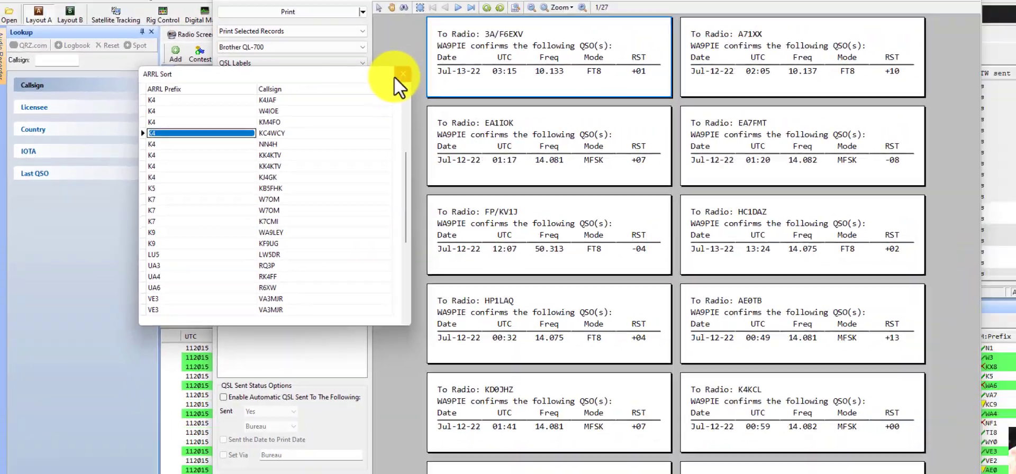
pyautogui.click(397, 77)
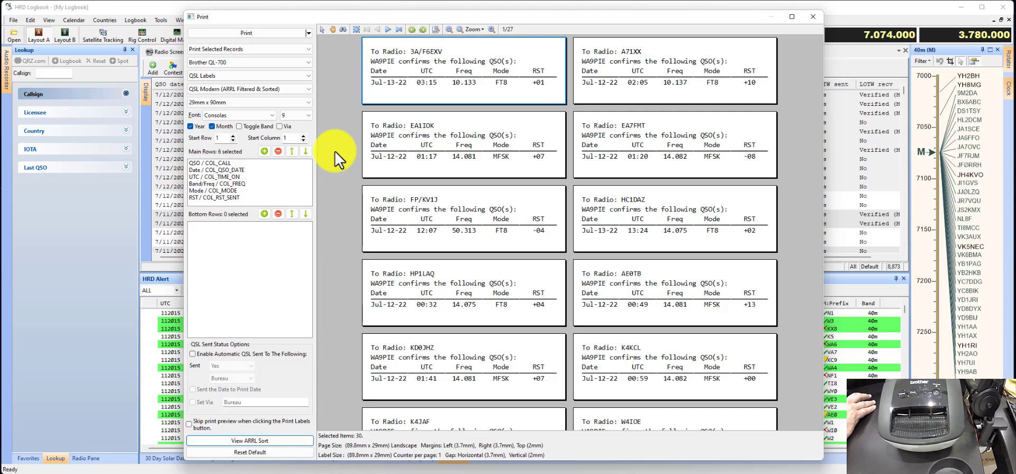
pyautogui.moveTo(461, 21); pyautogui.dragTo(516, 21)
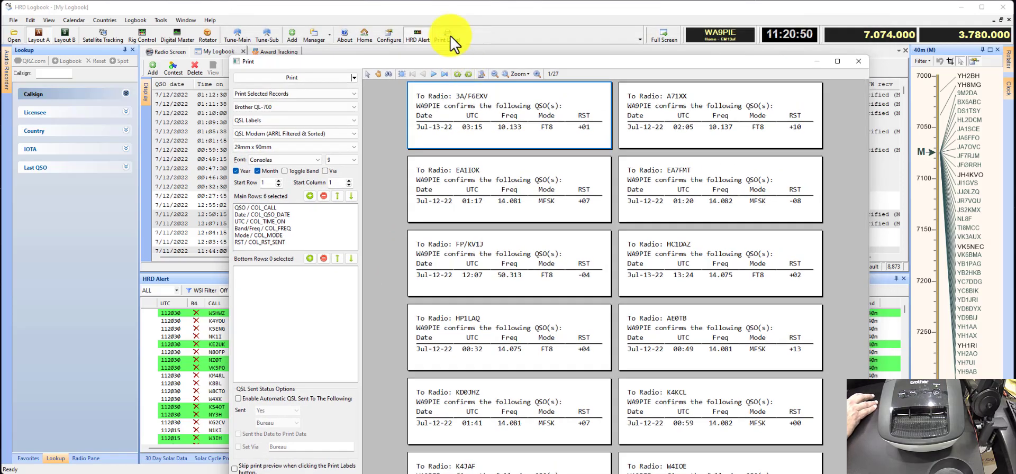
pyautogui.moveTo(462, 61); pyautogui.dragTo(504, 16)
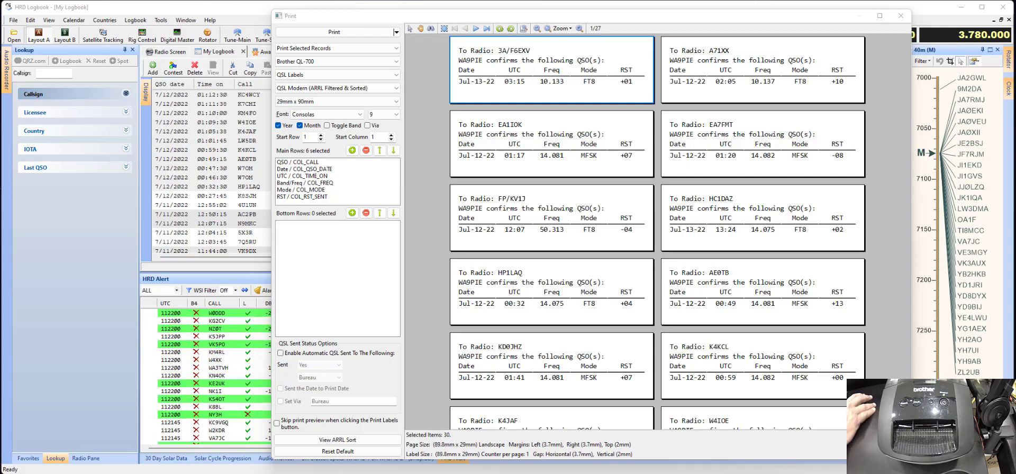
# Preview Address Labels with Hide Callsign toggled, then switch back to QSL Labels
pyautogui.click(376, 88)
pyautogui.click(364, 85)
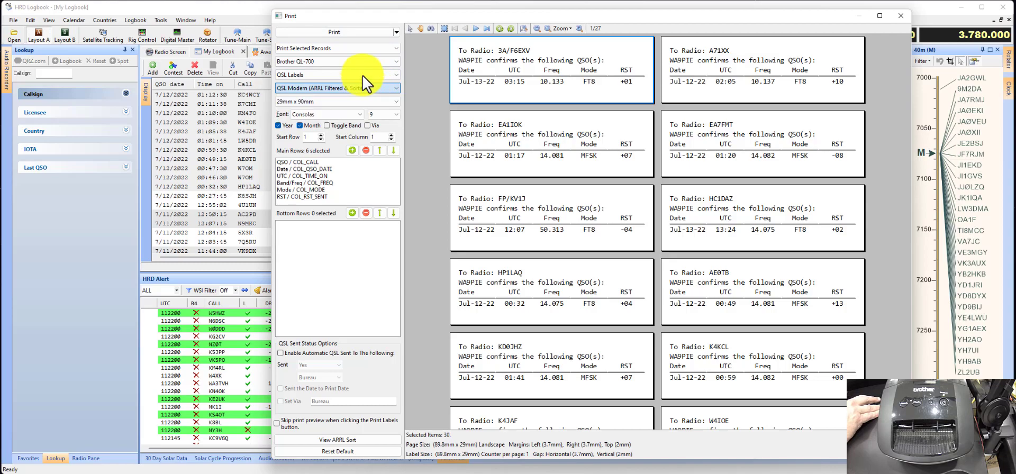
pyautogui.click(358, 79)
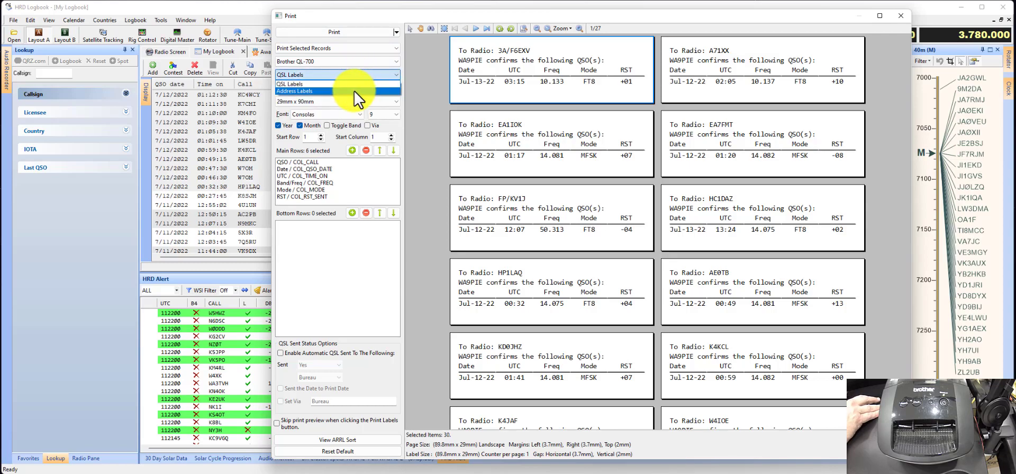
pyautogui.click(354, 91)
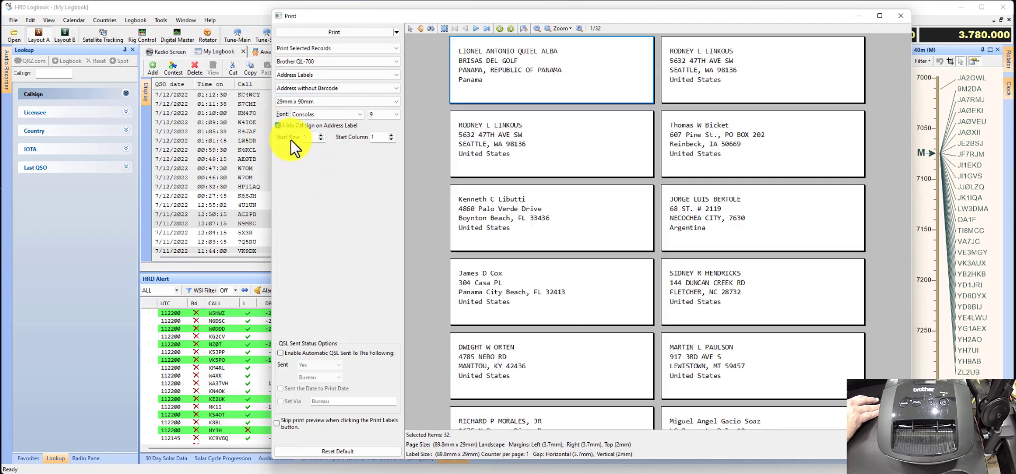
pyautogui.click(277, 126)
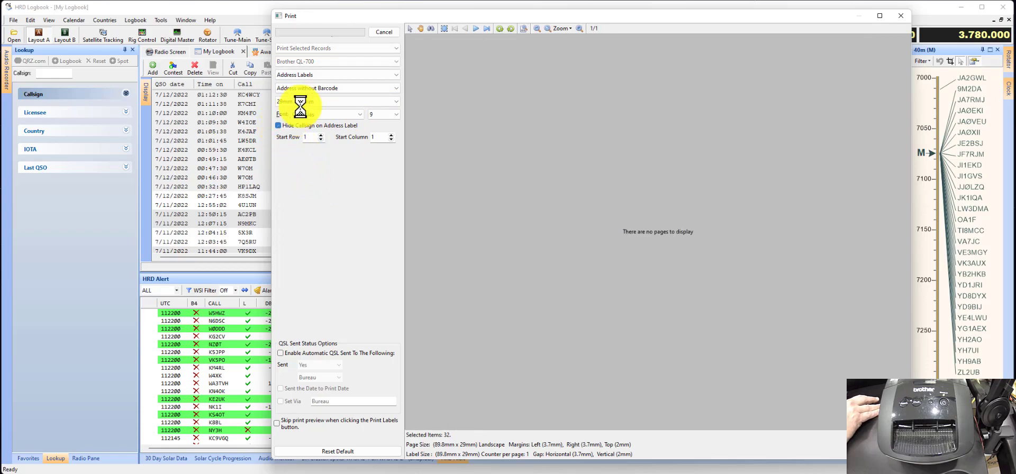
pyautogui.click(317, 75)
pyautogui.click(317, 84)
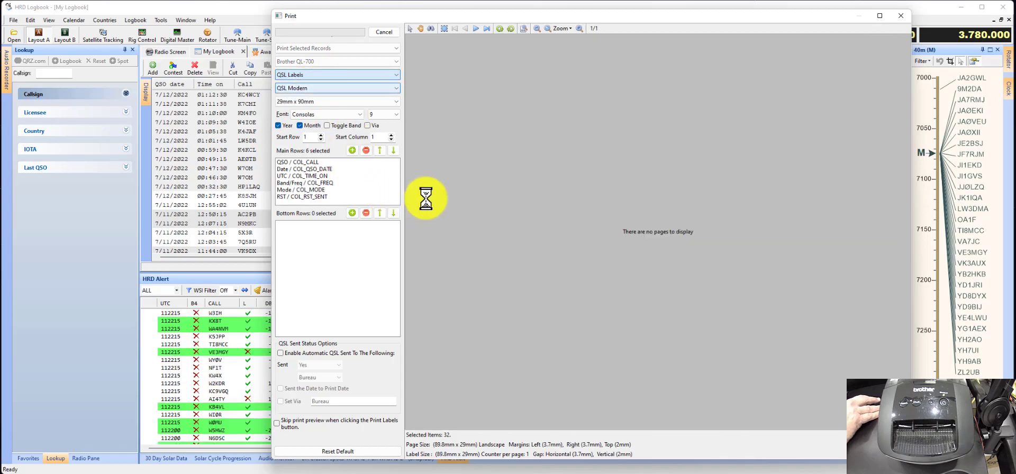